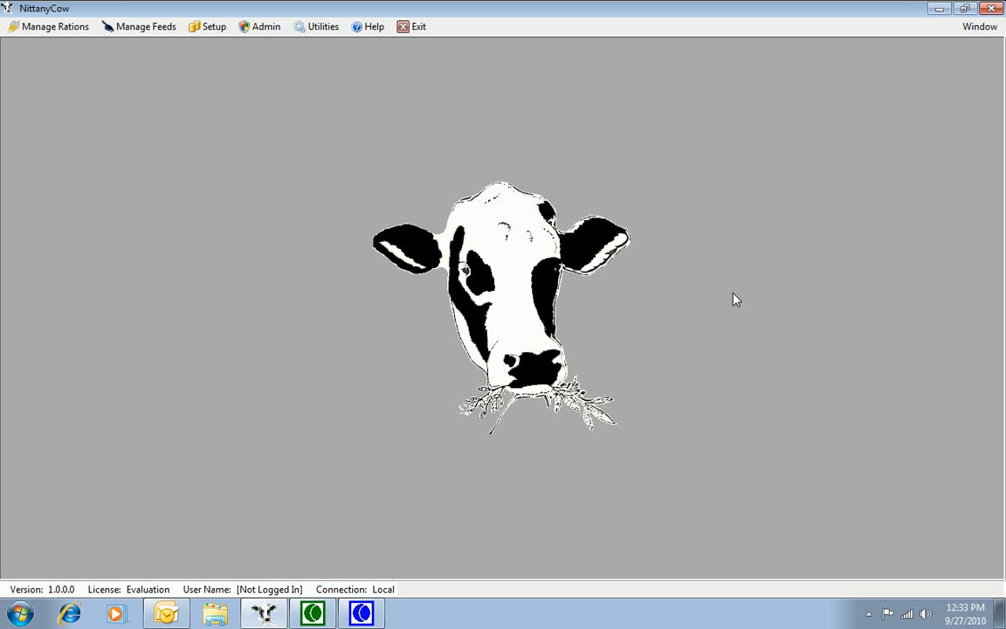
- Open the Tutorial Ration from the ration list, maximize it and show its Basic feed data
left_click(81, 27)
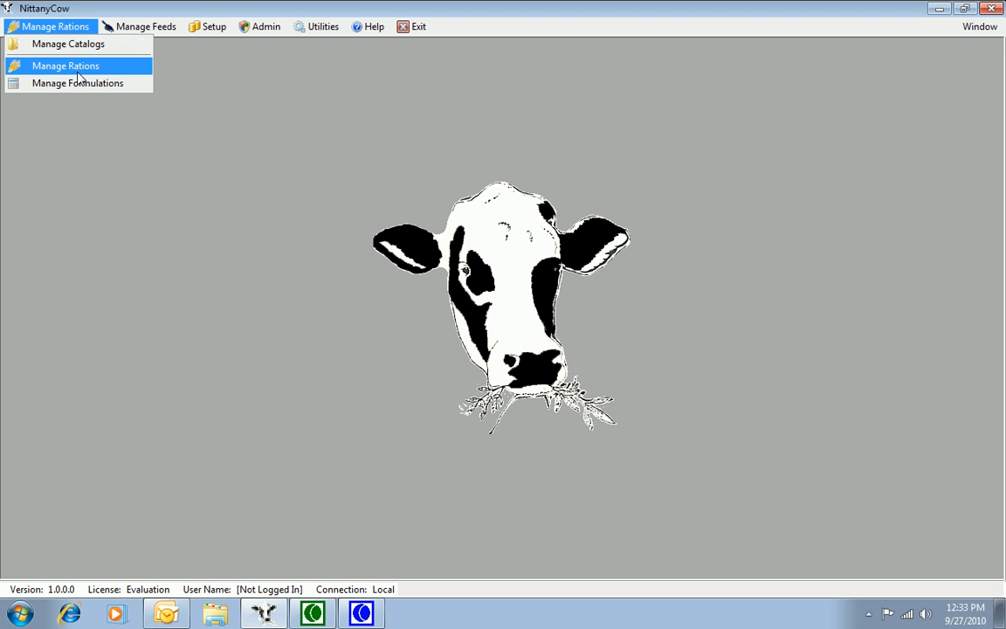
left_click(75, 66)
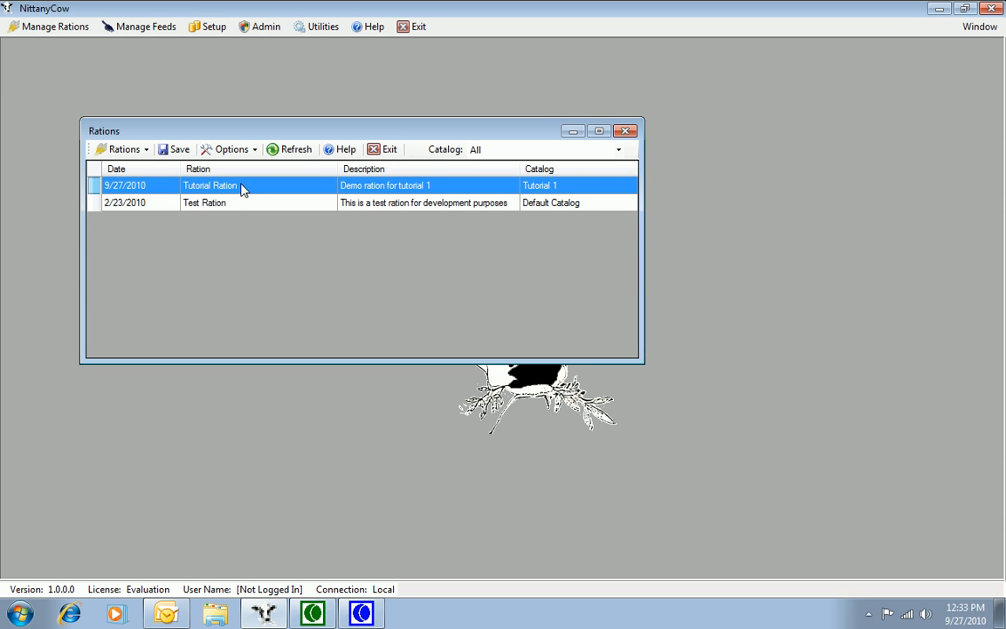
double_click(228, 182)
double_click(576, 141)
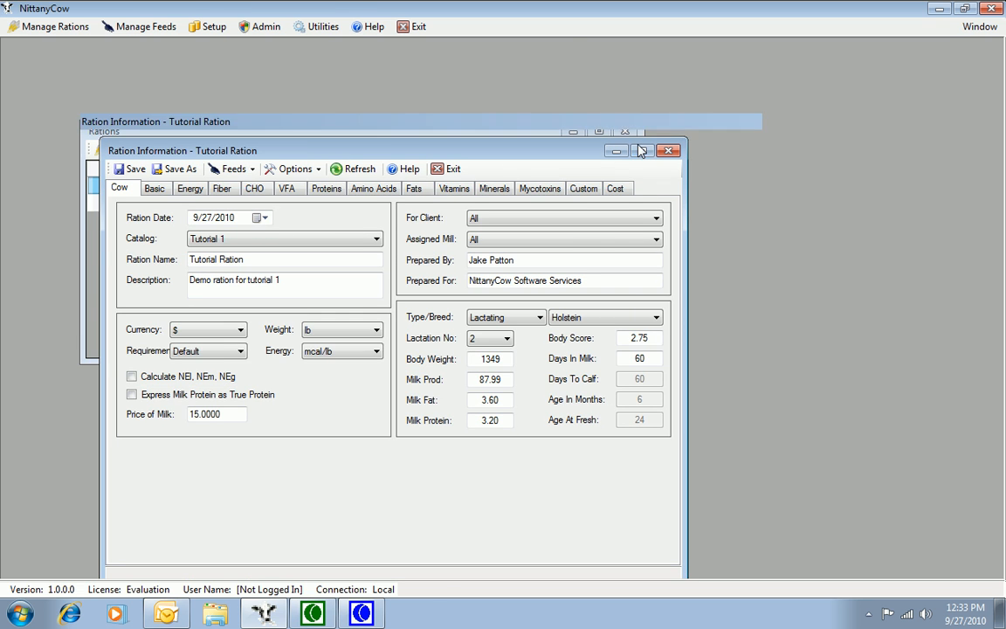
left_click(51, 69)
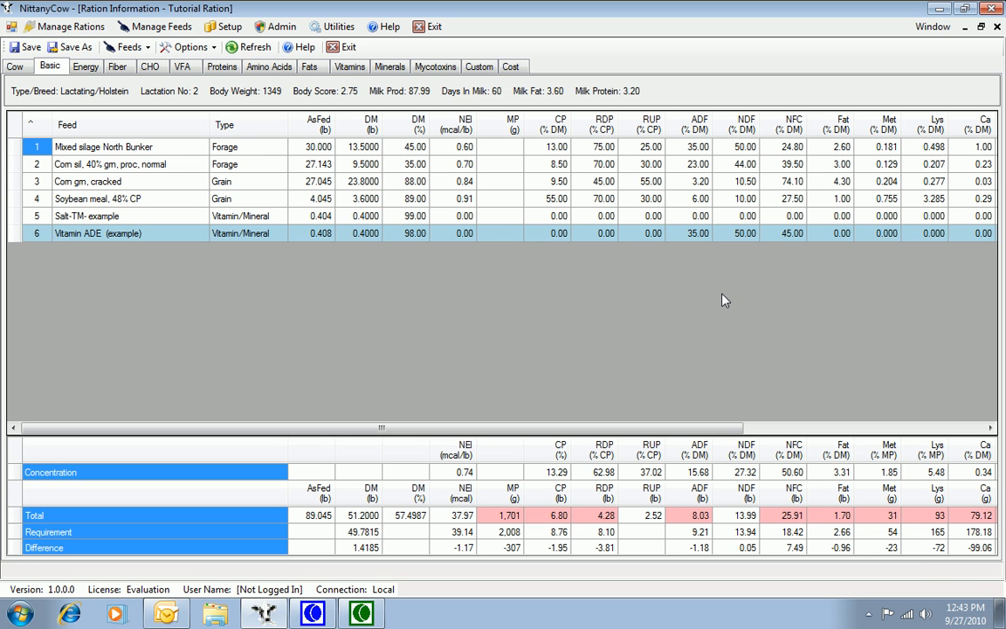
- Create a mix from Salt-TM- example and Vitamin ADE (example) with code 101, name Rock Mix, type Vit/Min and class Mineral
left_click(12, 217)
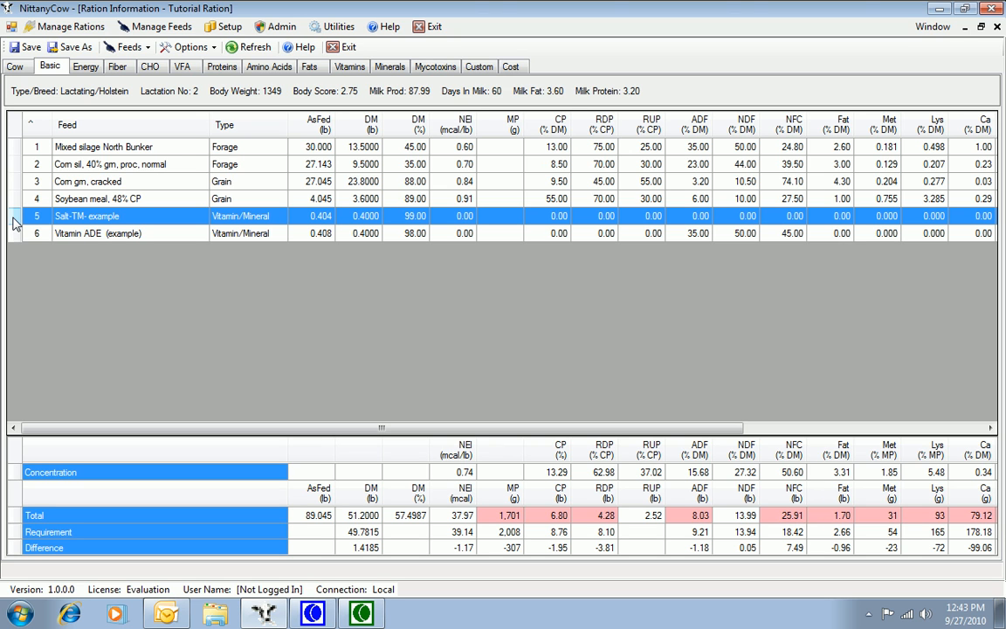
left_click(12, 236, "shift")
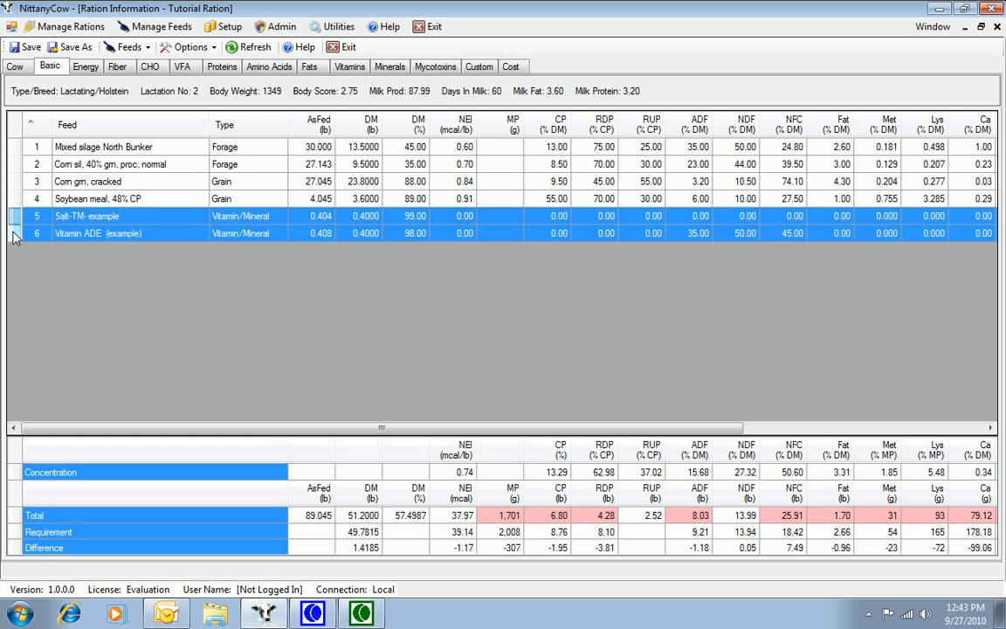
right_click(14, 238)
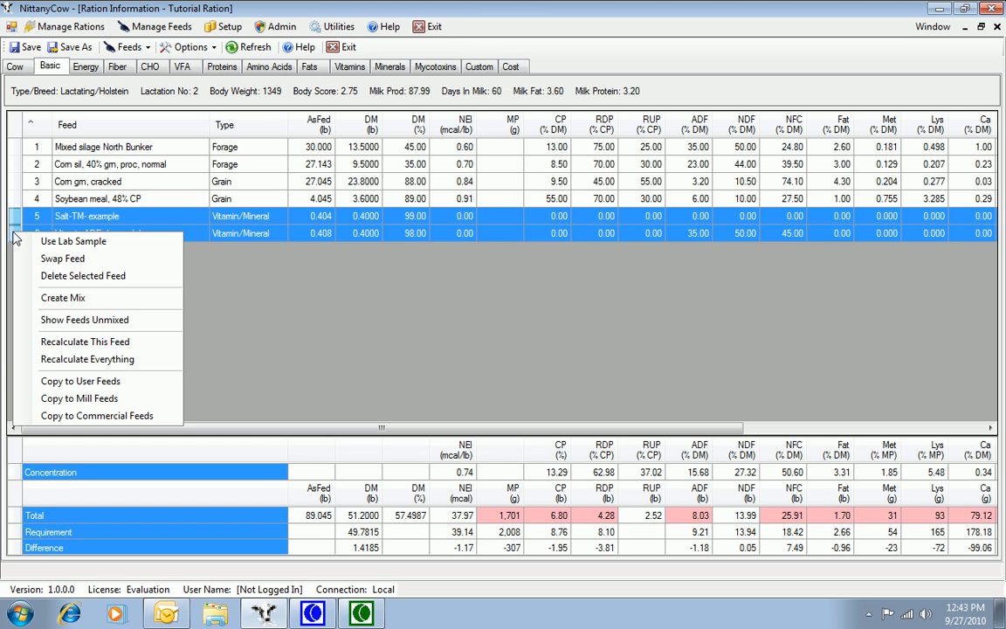
left_click(59, 297)
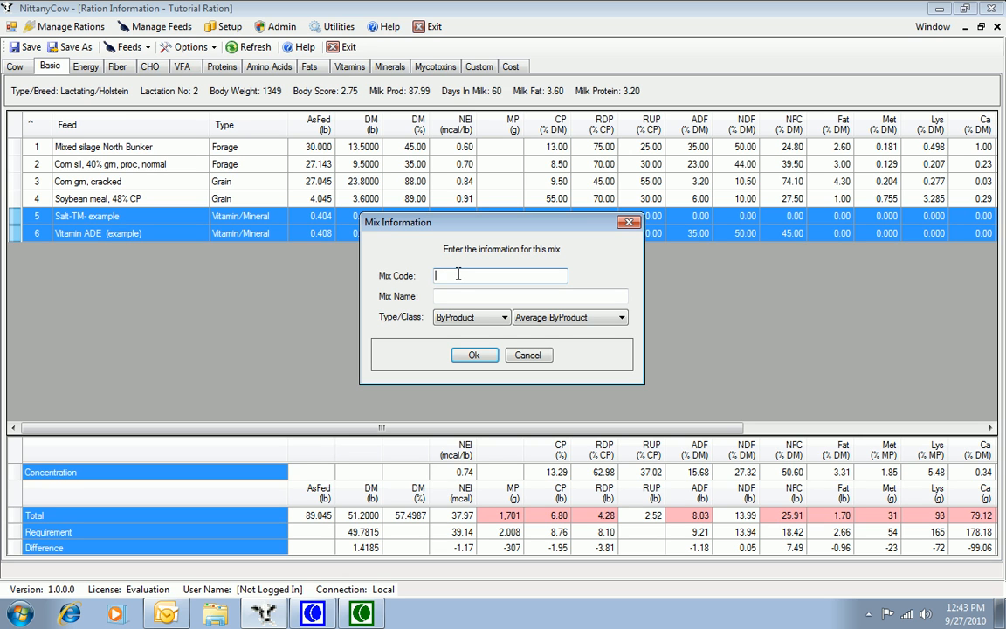
type("101")
left_click(471, 297)
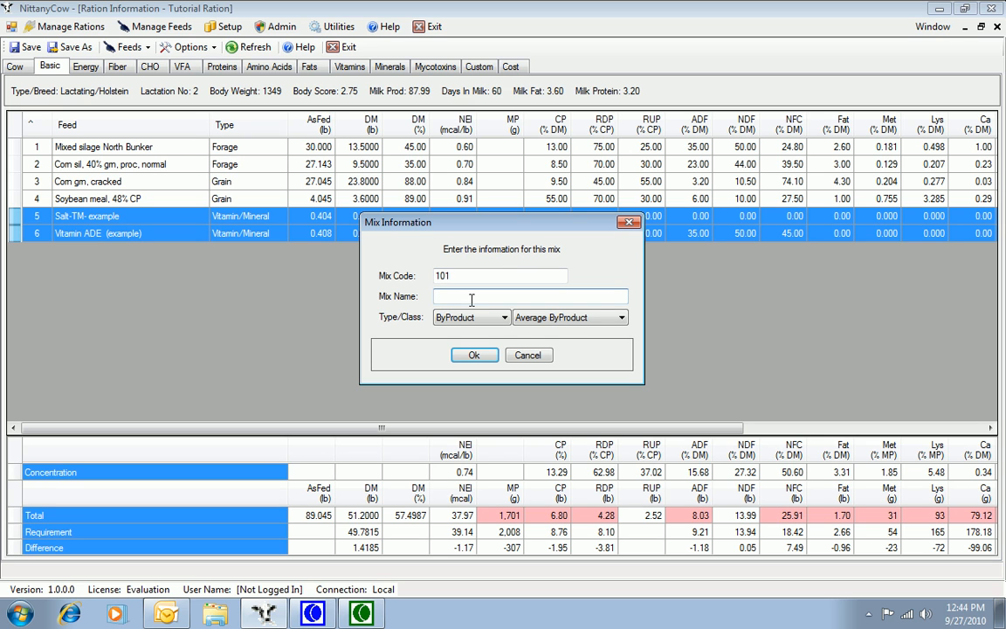
type("Rock Mix")
left_click(494, 322)
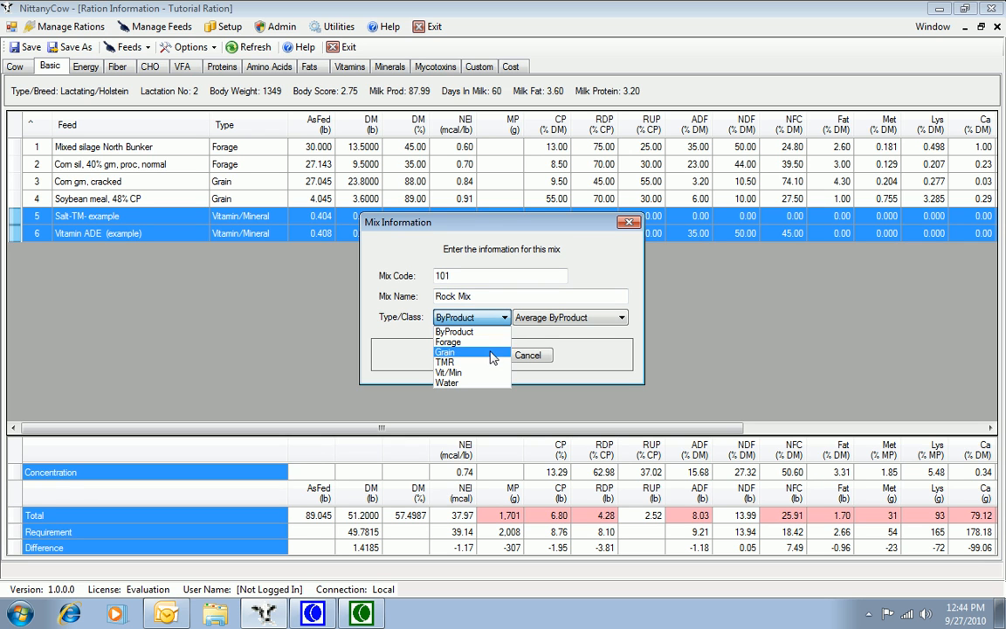
left_click(489, 376)
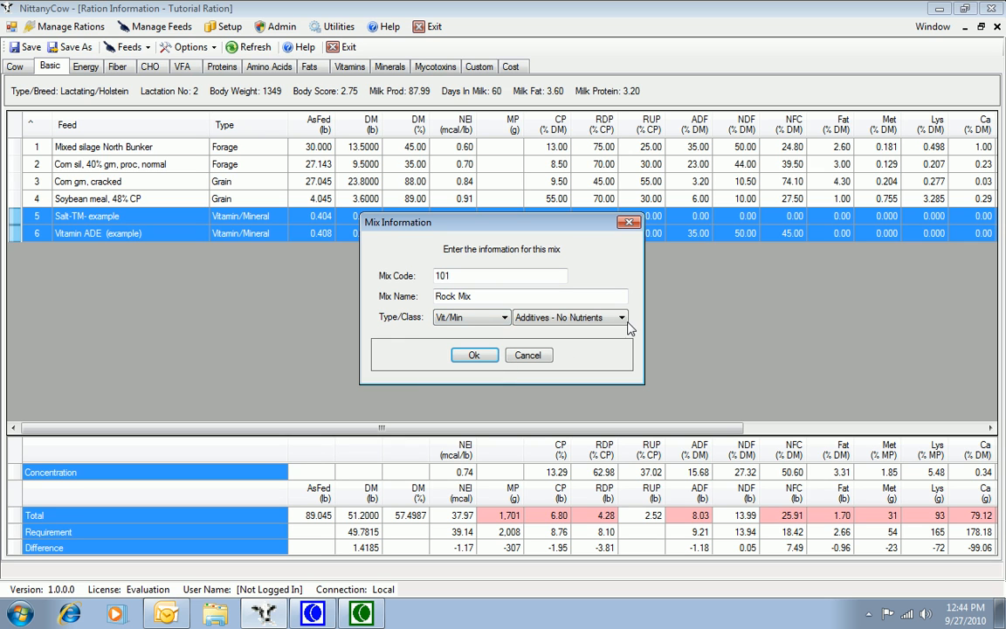
left_click(622, 318)
left_click(617, 342)
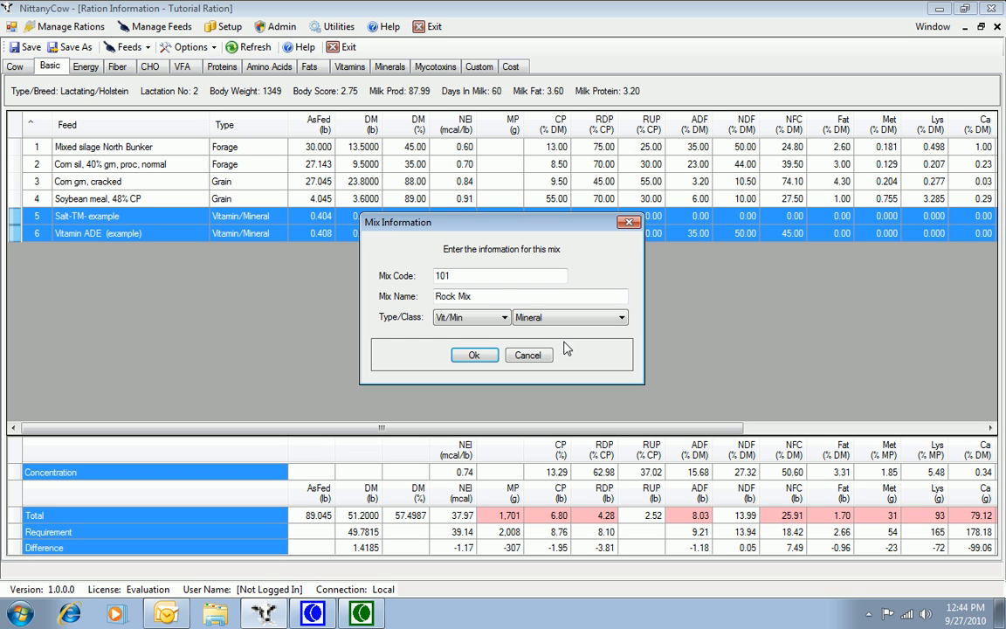
left_click(473, 355)
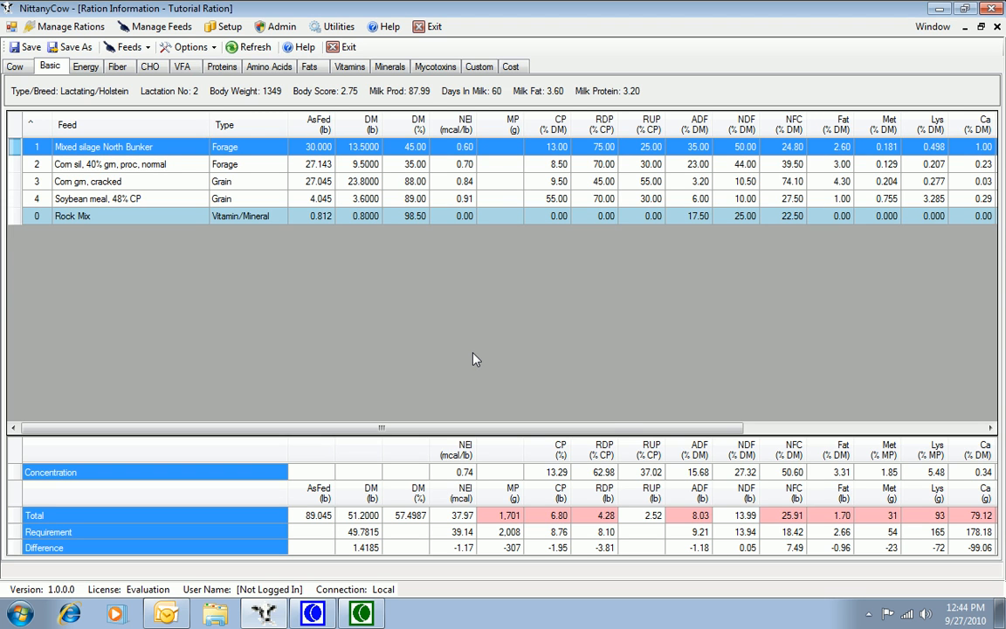
- Show the ration's feeds unmixed to view Rock Mix's ingredients, and return to the mixed display
left_click(187, 218)
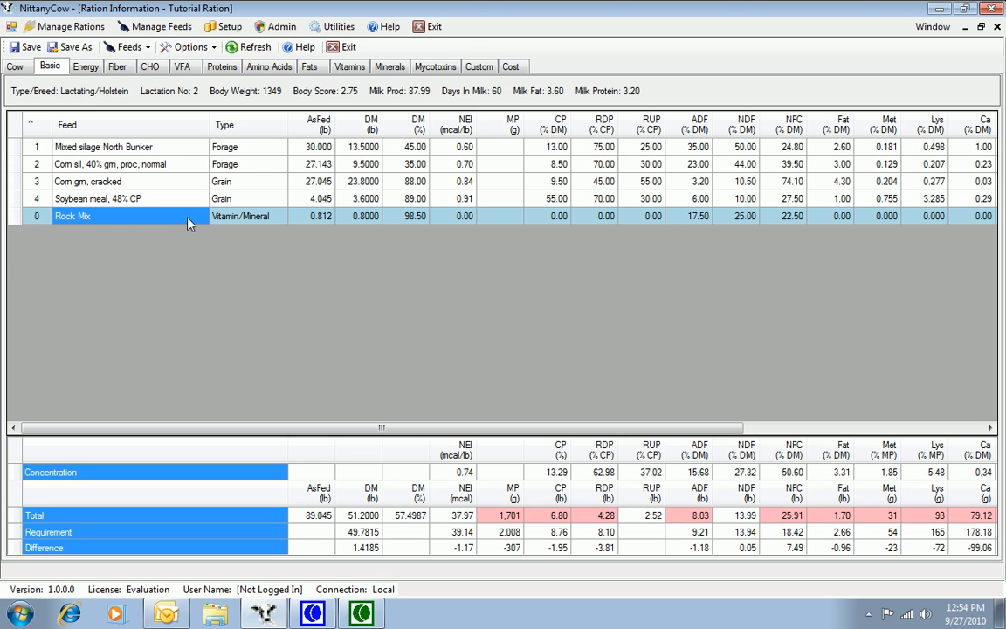
right_click(187, 219)
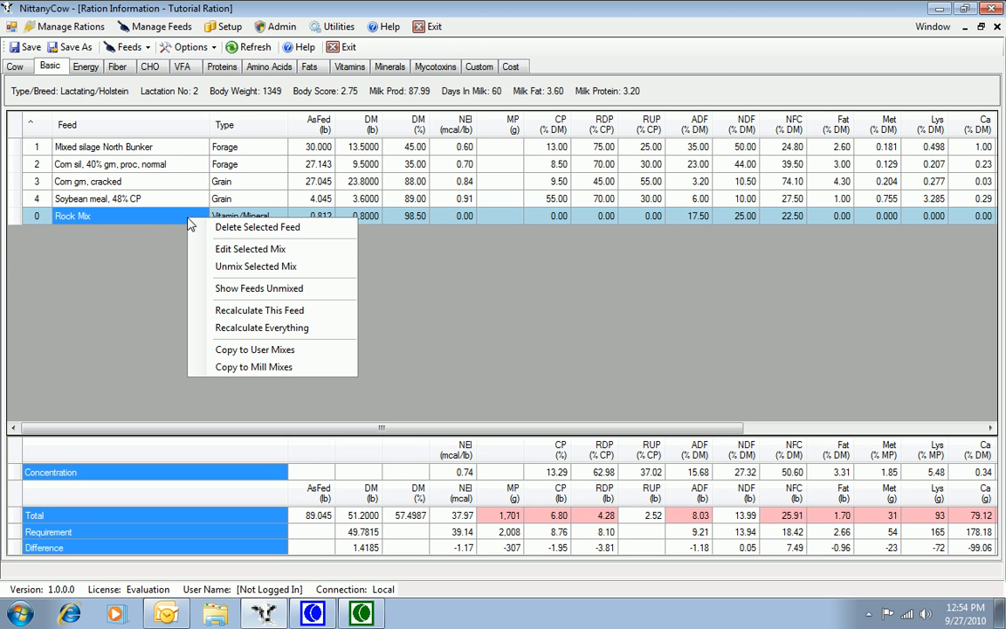
left_click(293, 288)
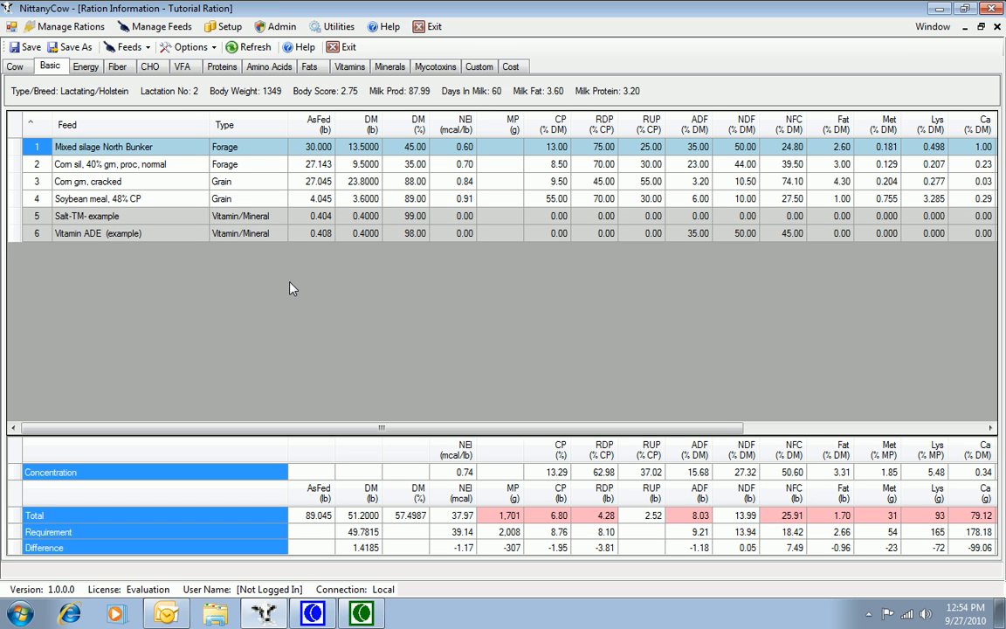
left_click(189, 242)
right_click(189, 243)
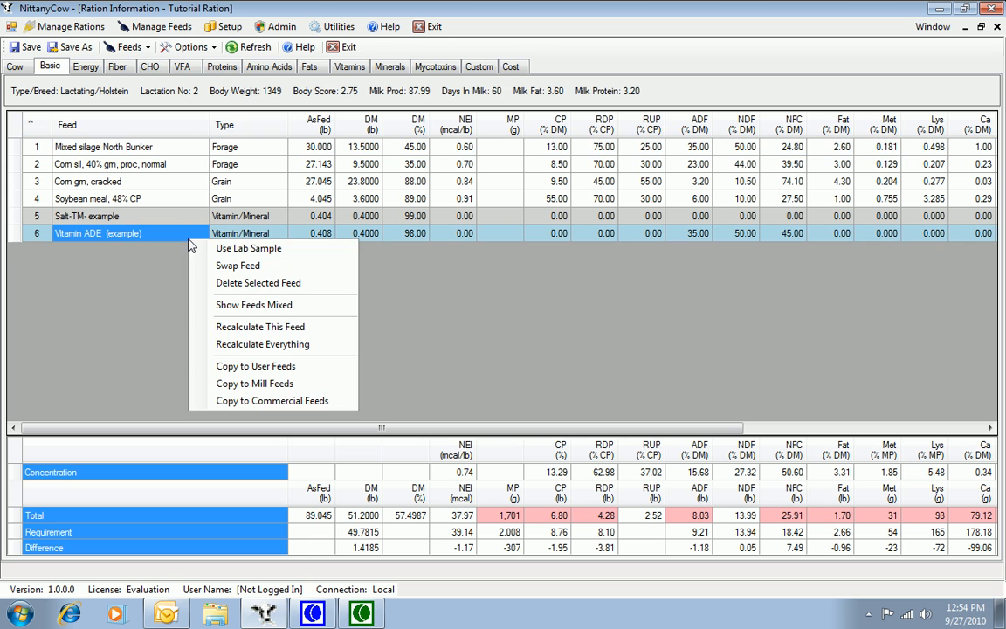
left_click(274, 303)
- Edit Rock Mix by setting the dry matter of Salt-TM- example to 0.5 lb, and close the mix
left_click(101, 218)
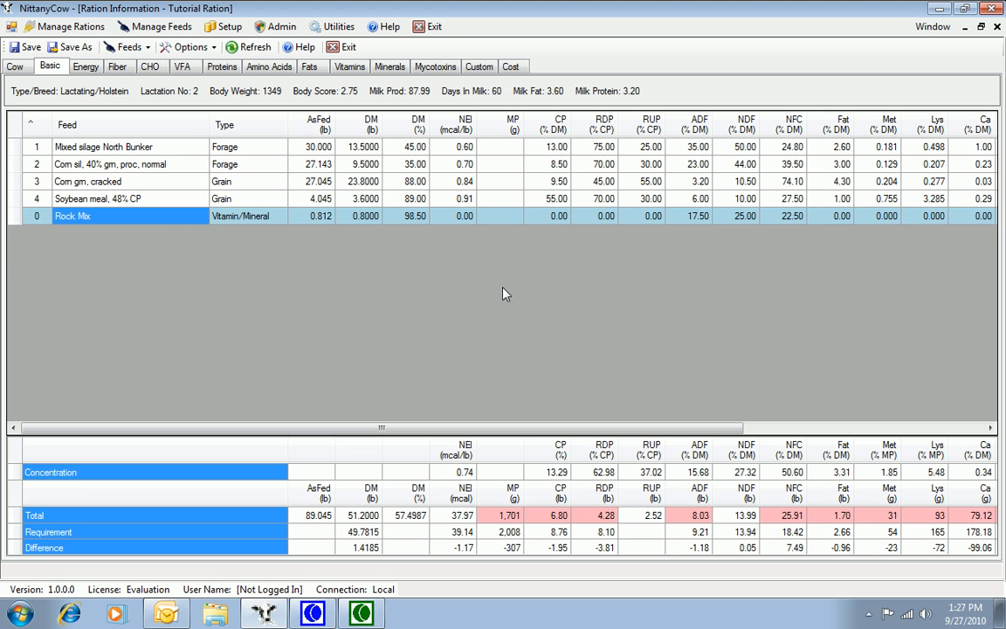
right_click(137, 220)
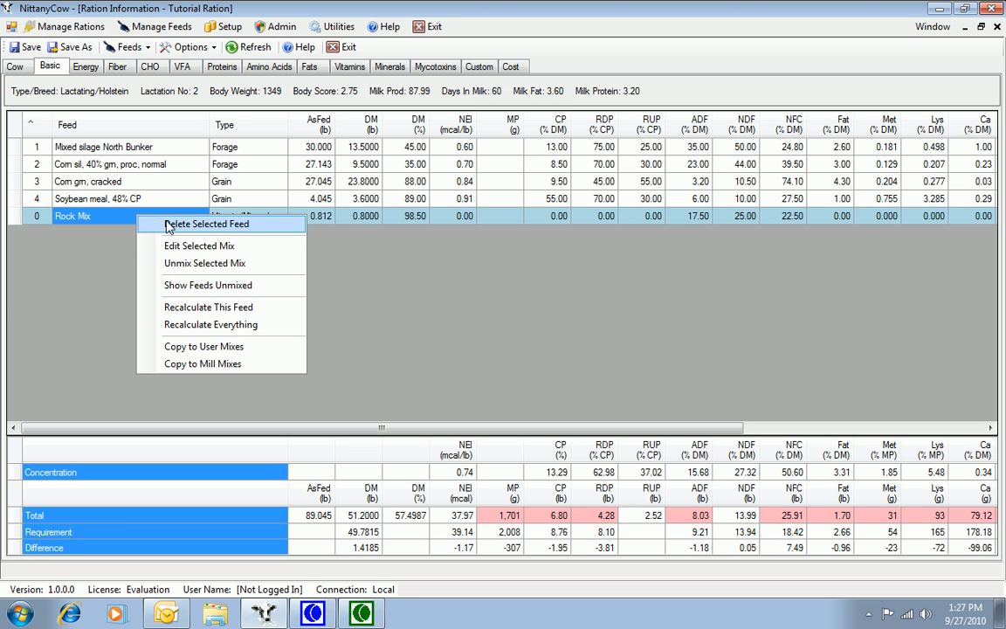
left_click(185, 247)
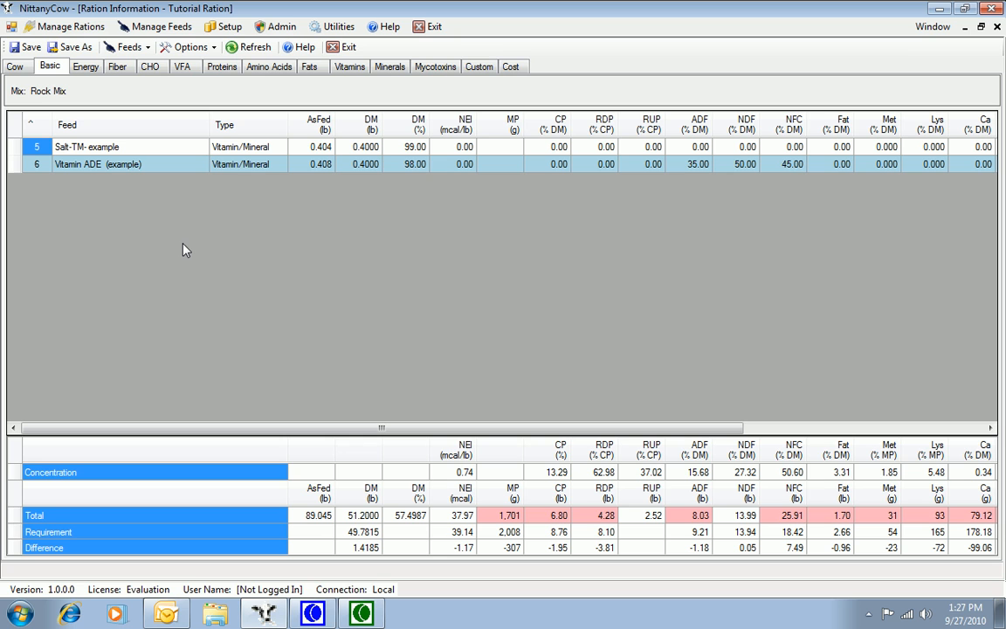
left_click(369, 148)
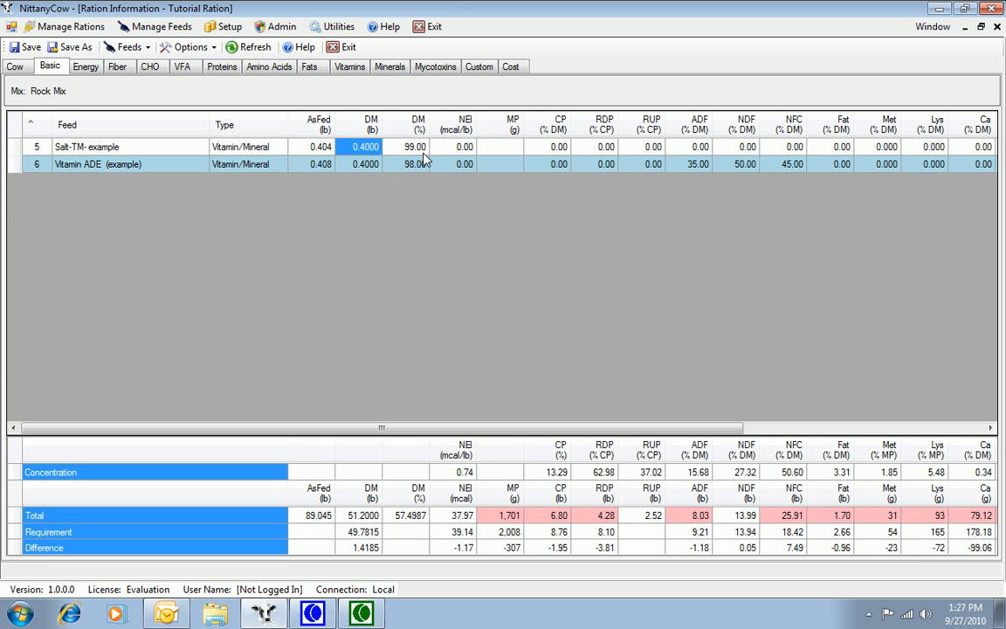
type(".5")
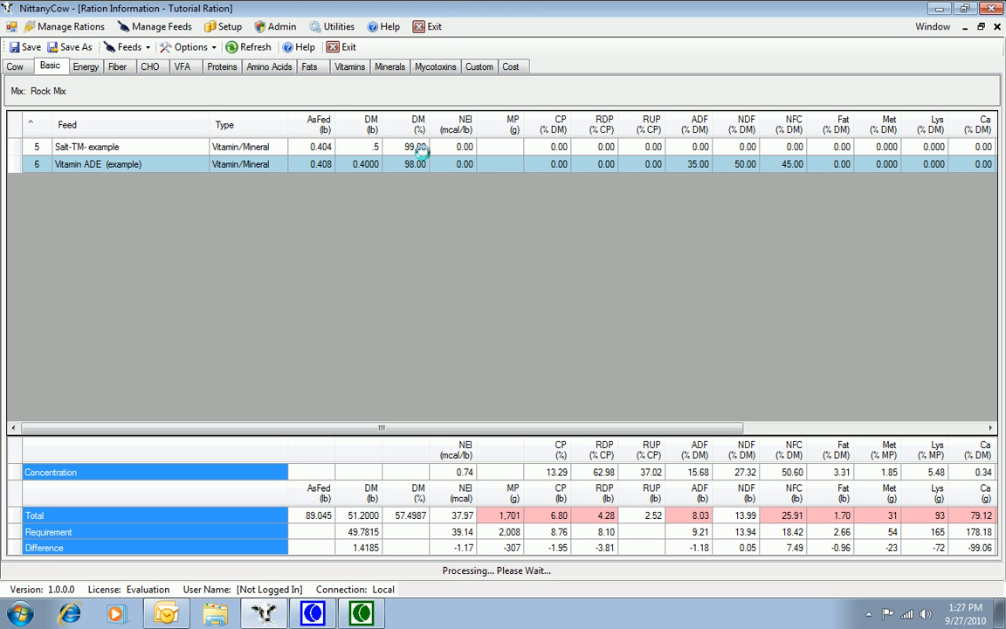
key("Return")
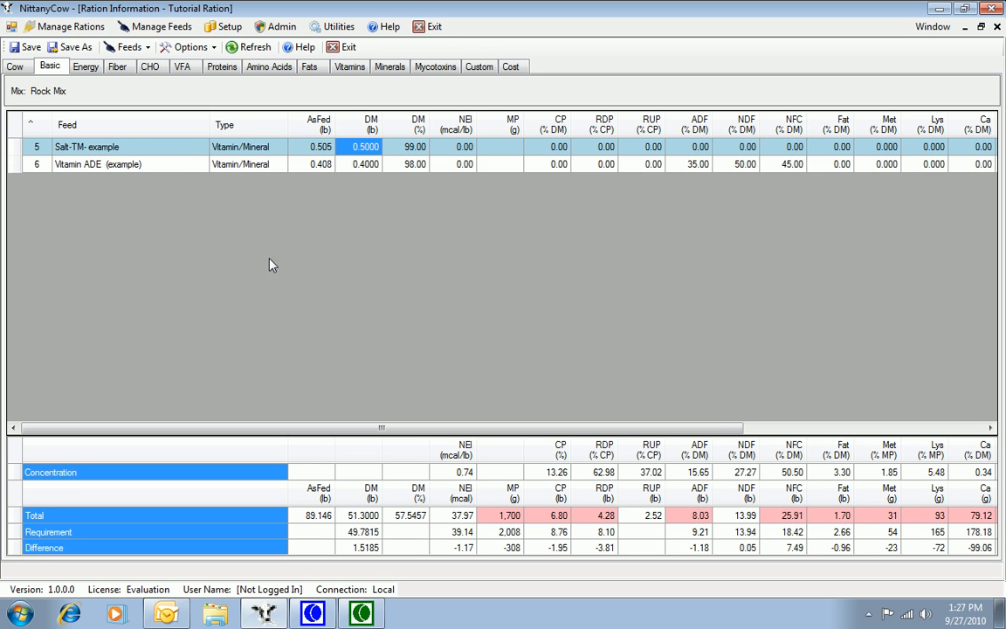
right_click(135, 149)
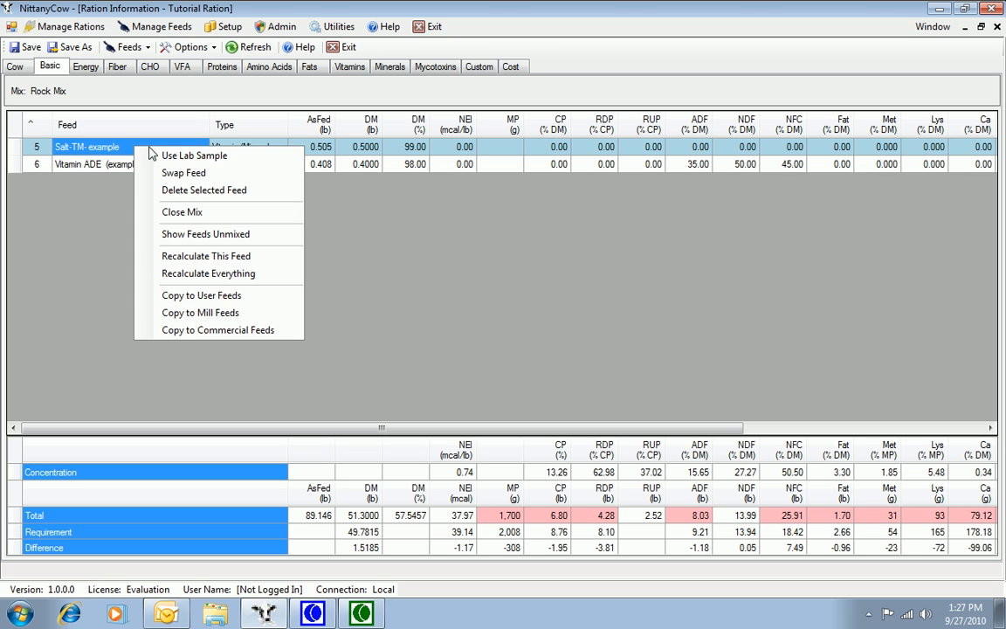
left_click(218, 213)
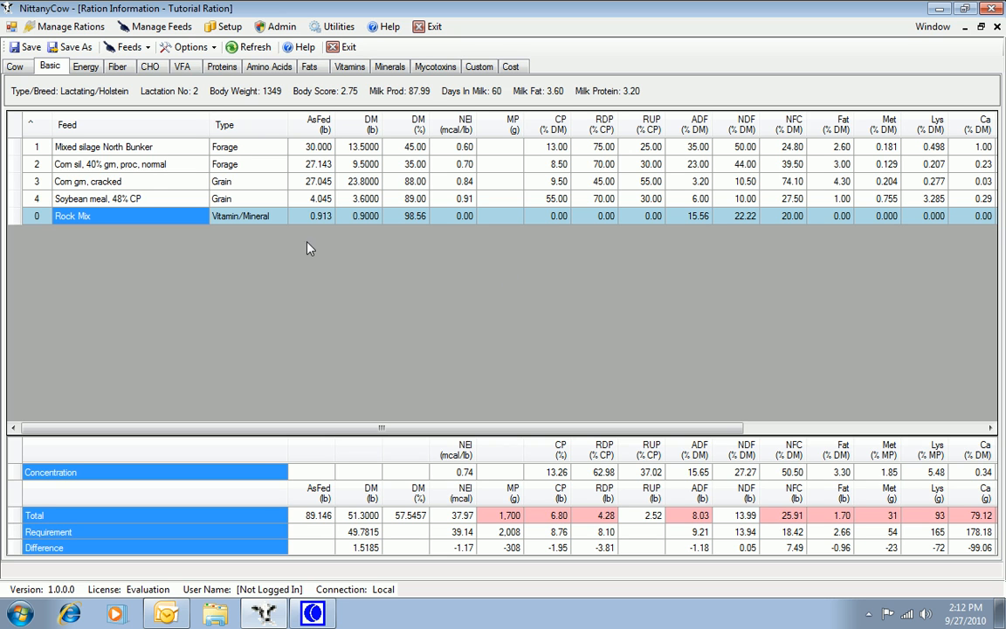
- Combine all feeds in the ration, including Rock Mix, into a mix with code 020, name TMR, and type and class TMR
left_click(14, 151)
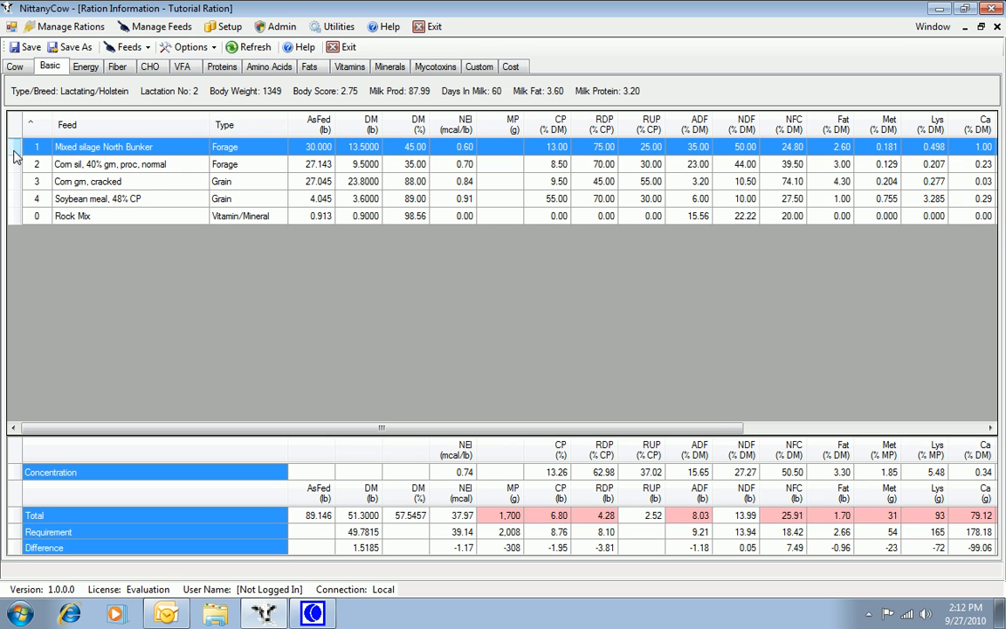
left_click_drag(14, 147, 13, 210)
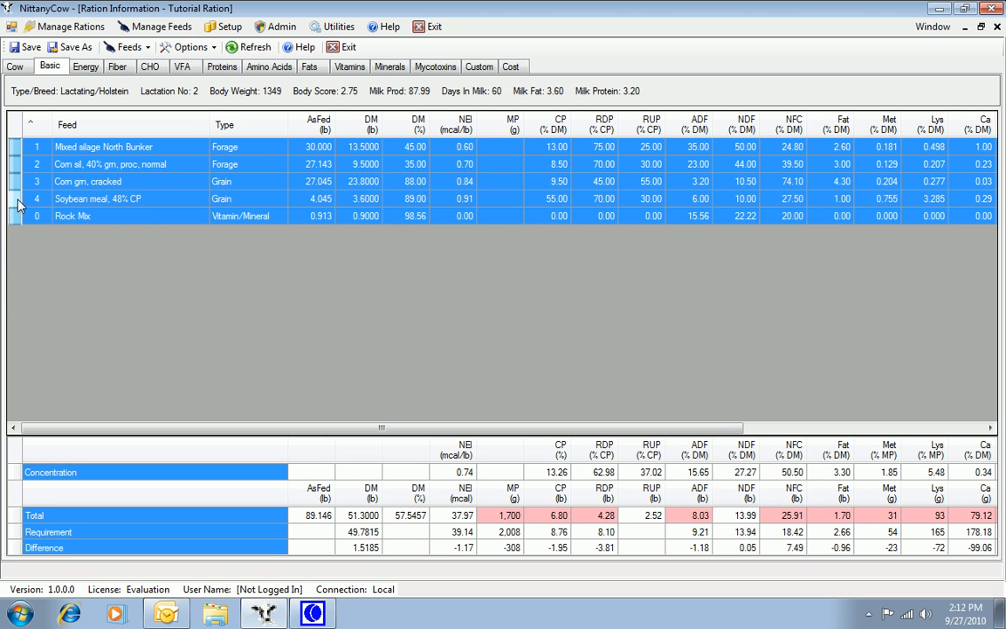
right_click(19, 204)
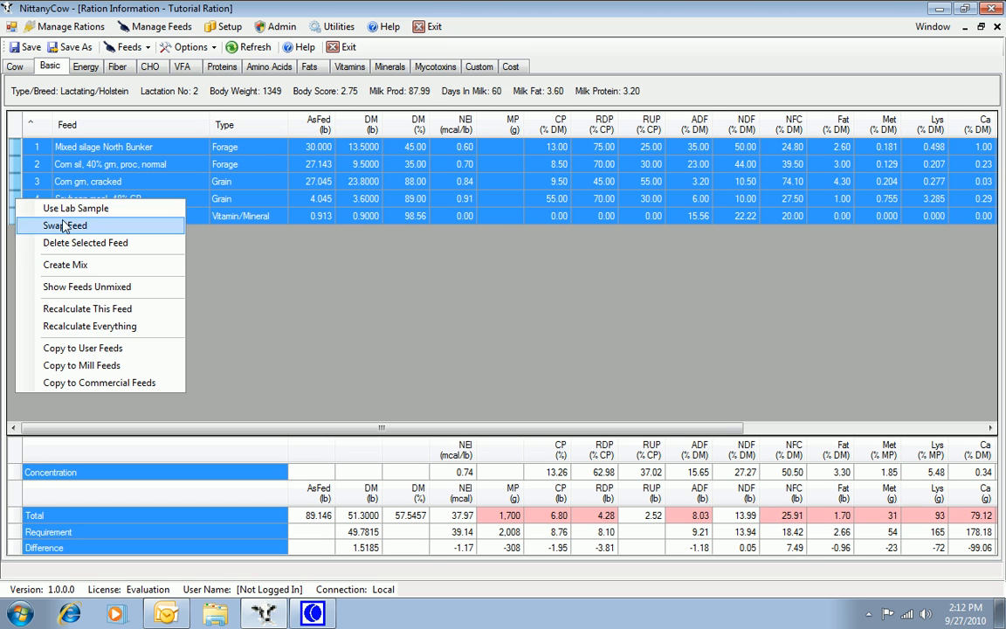
left_click(65, 265)
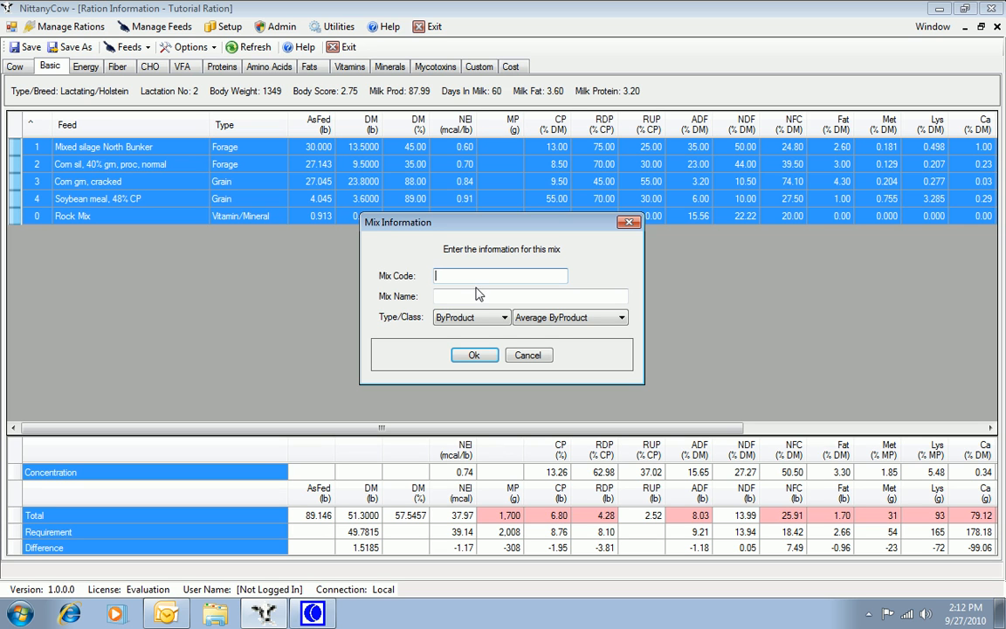
type("020")
key("Tab")
type("TMR")
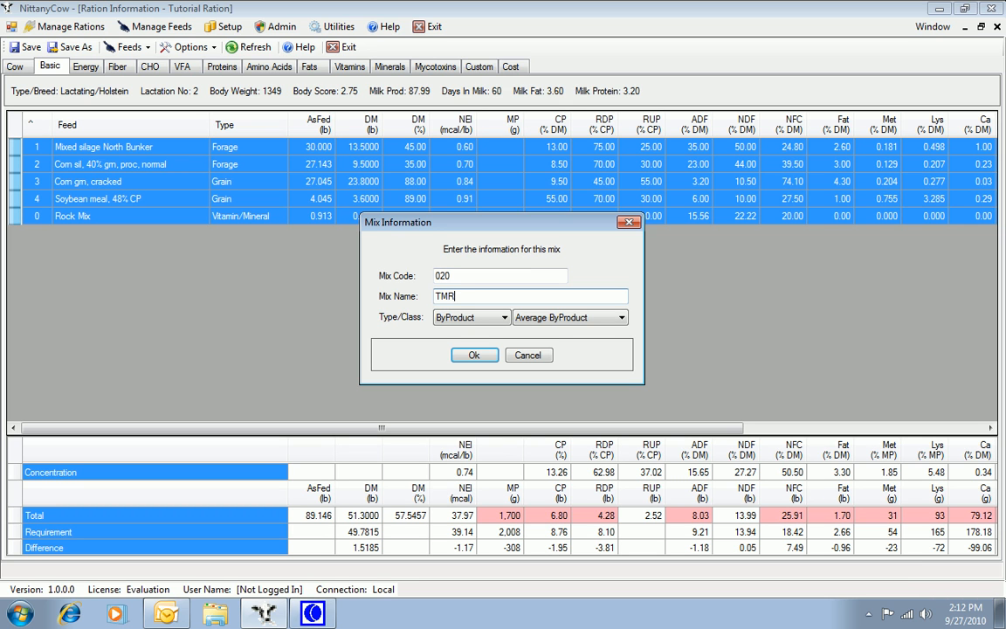
left_click(499, 321)
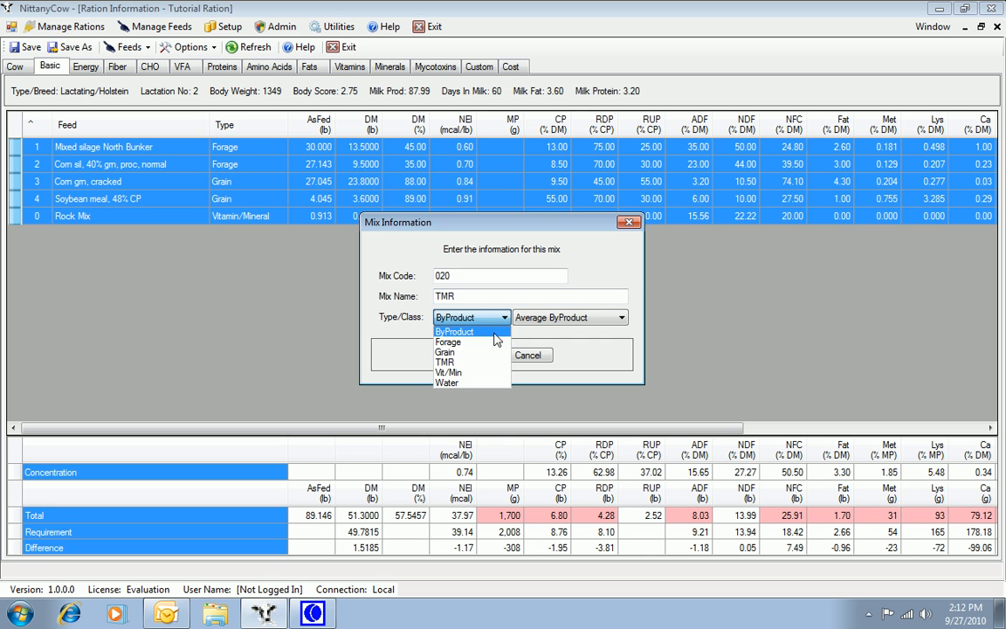
left_click(463, 364)
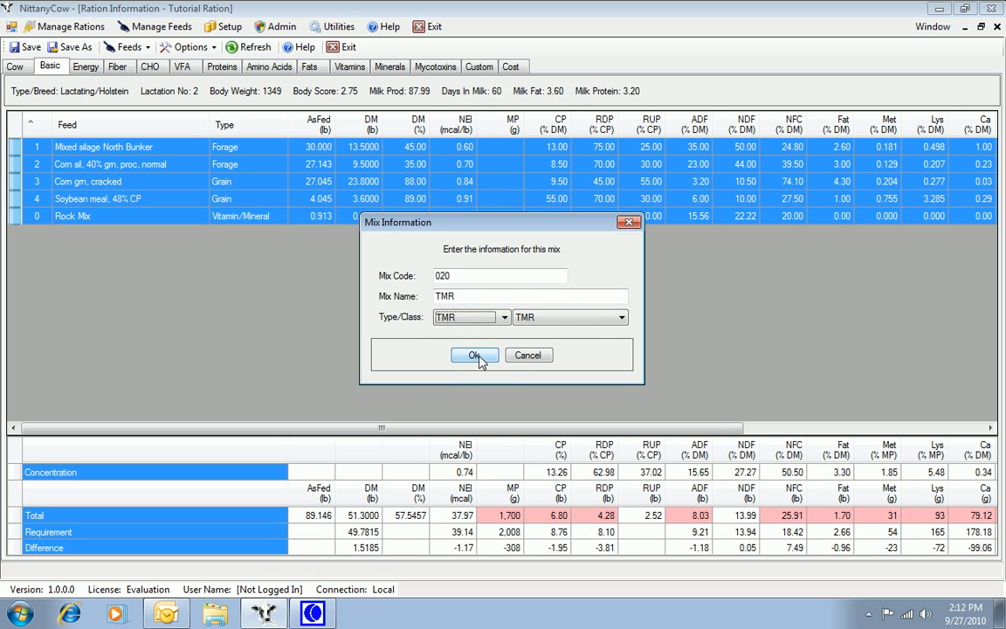
left_click(477, 355)
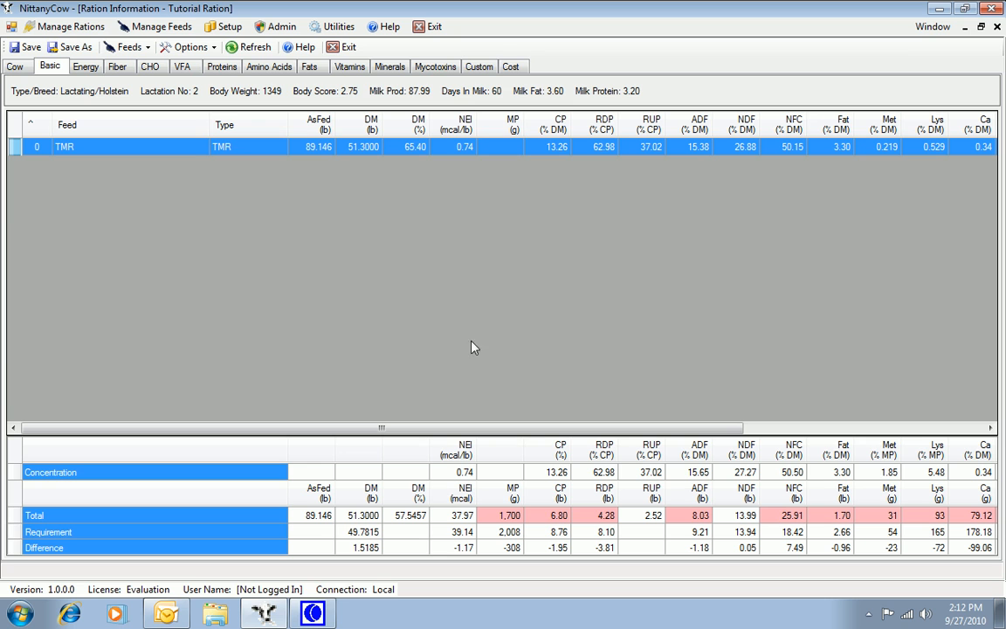
- Set the dry matter of the TMR mix to 50 lb
left_click(368, 148)
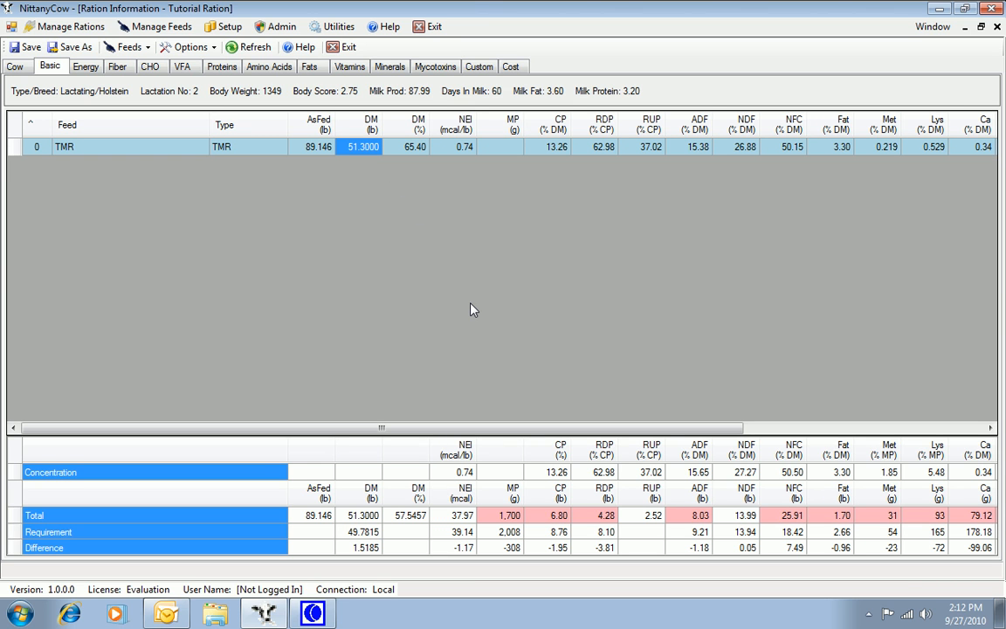
type("50")
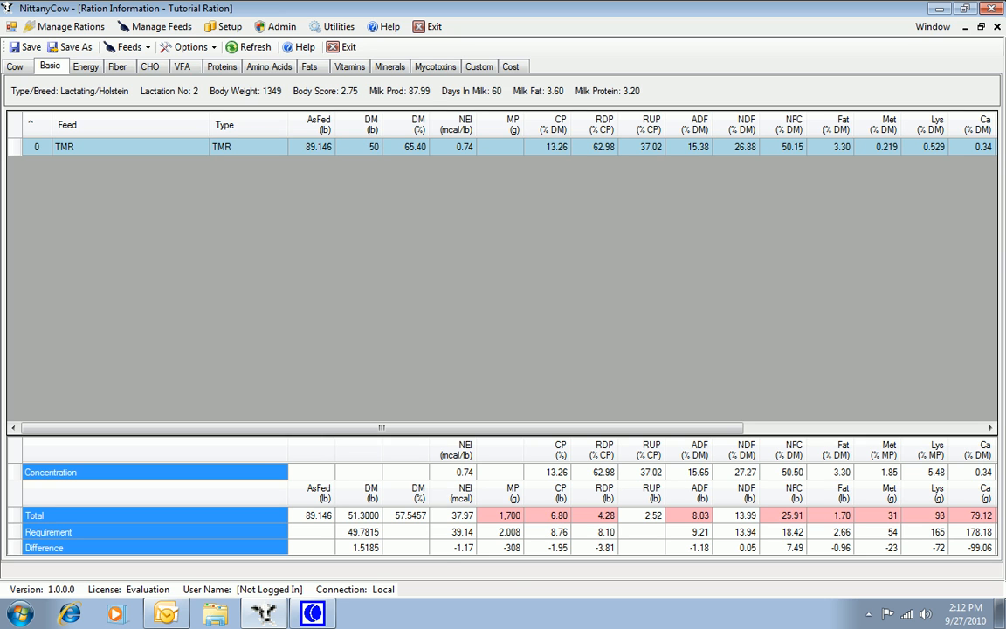
key("Return")
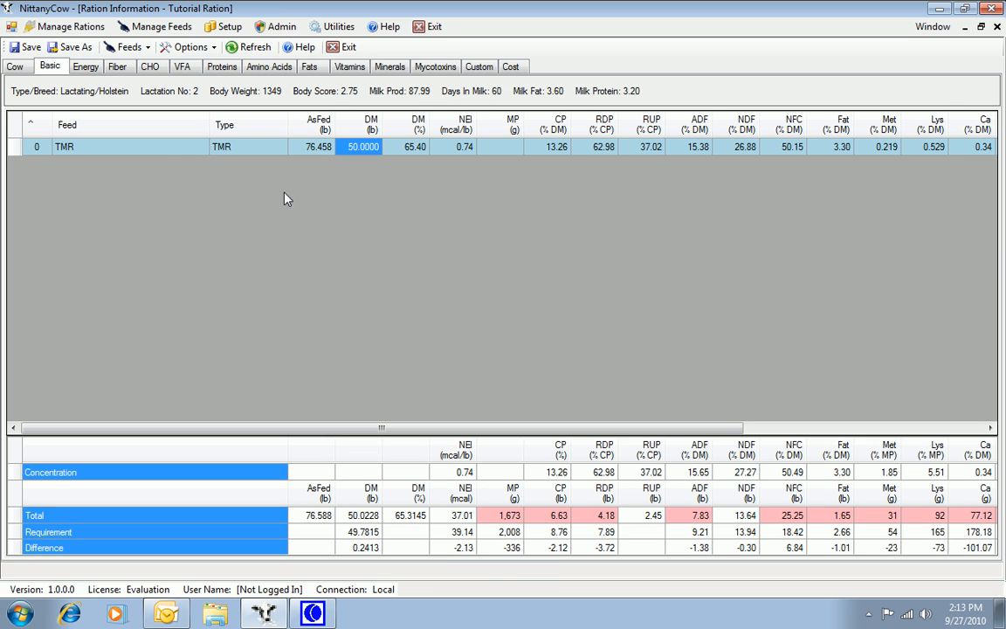
- Show the ration's feeds unmixed to review the TMR's individual ingredient amounts, and return to the mixed display
right_click(163, 150)
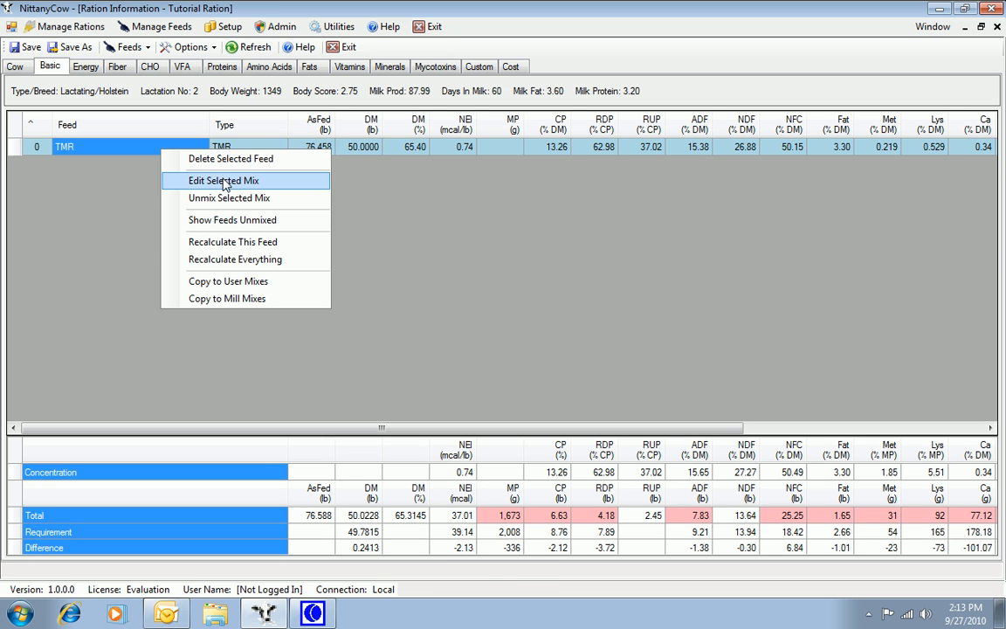
left_click(236, 220)
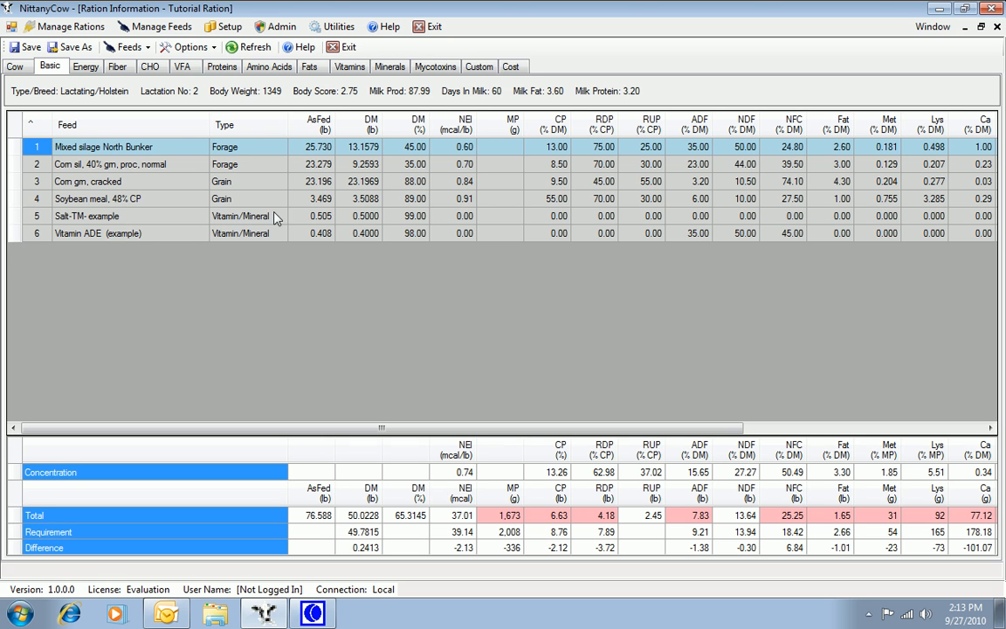
left_click(375, 153)
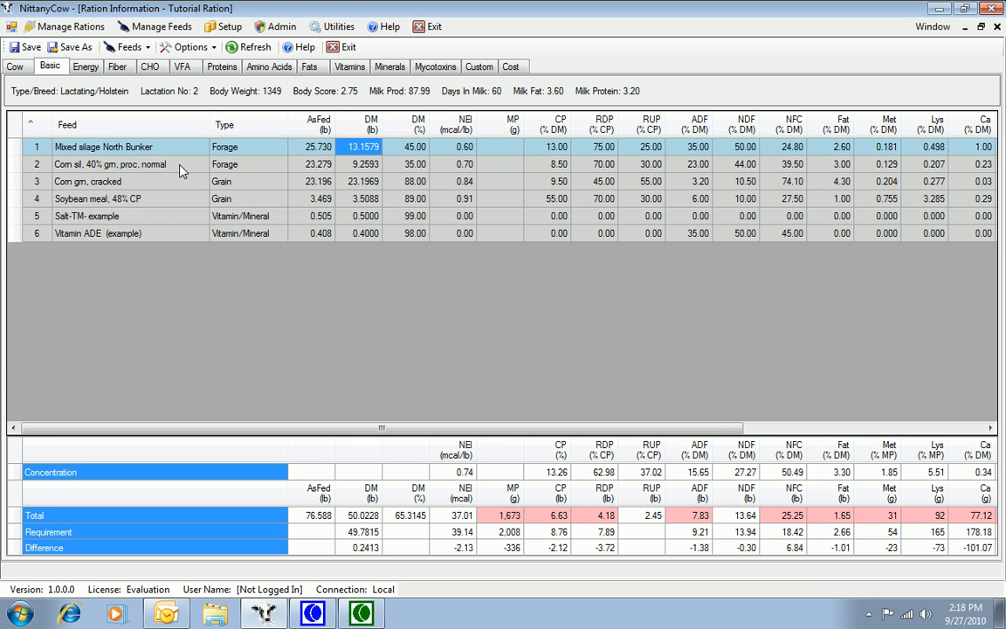
right_click(180, 167)
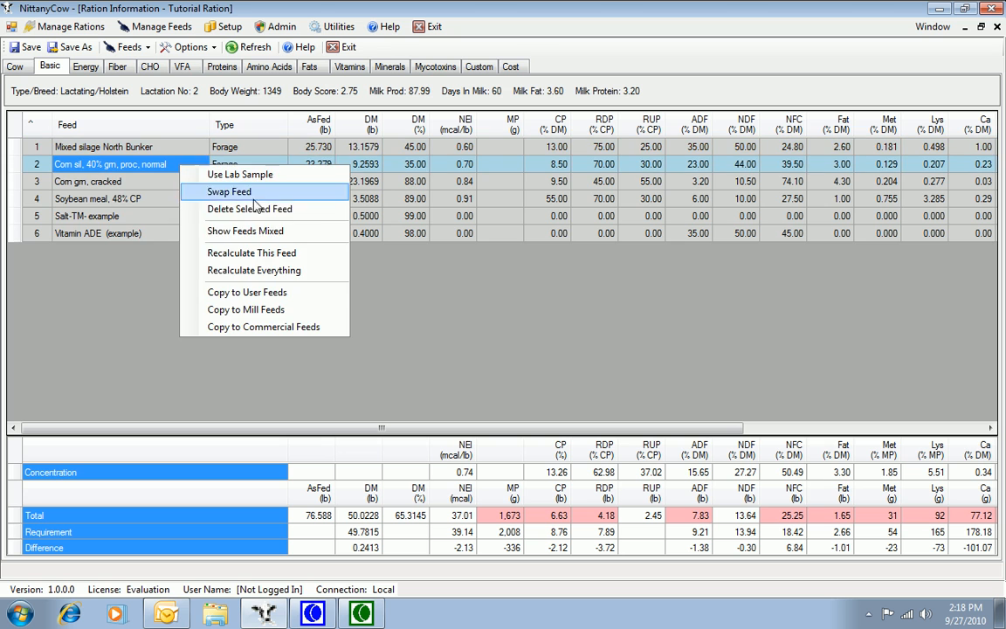
left_click(264, 240)
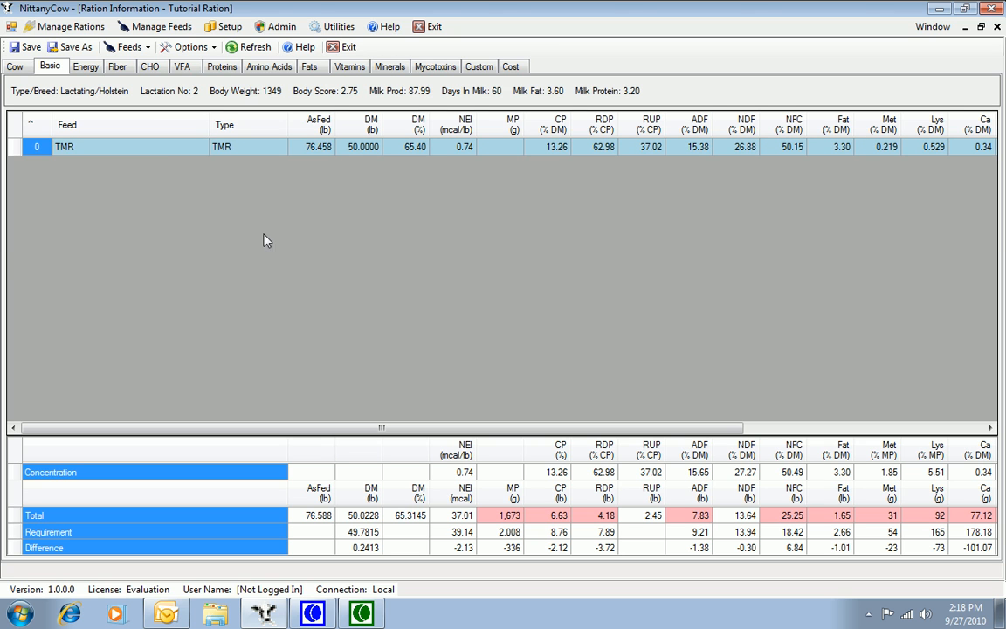
- Permanently unmix the TMR into its component feeds
right_click(160, 151)
left_click(215, 199)
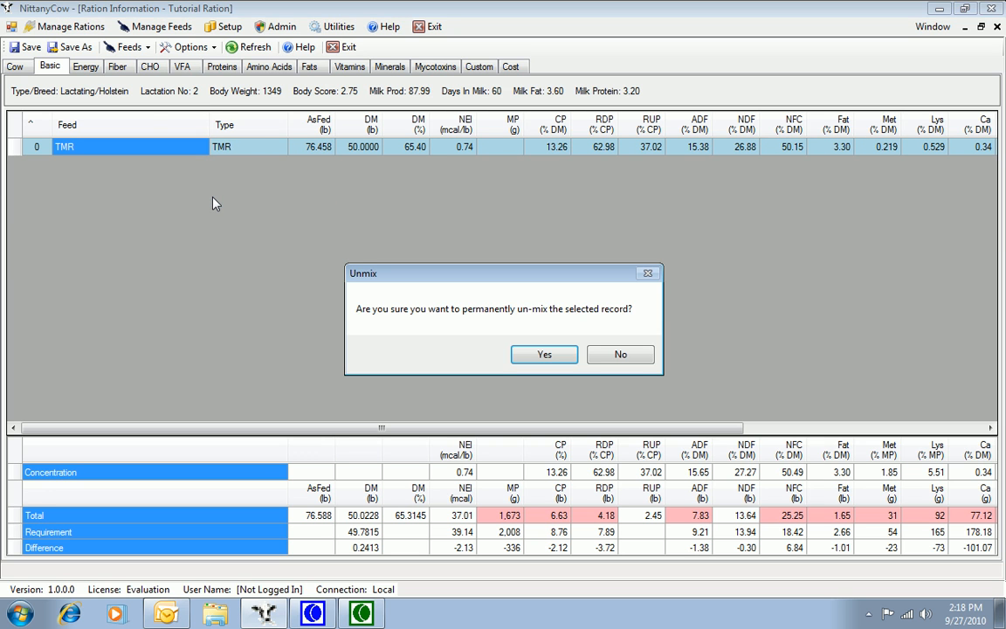
left_click(543, 357)
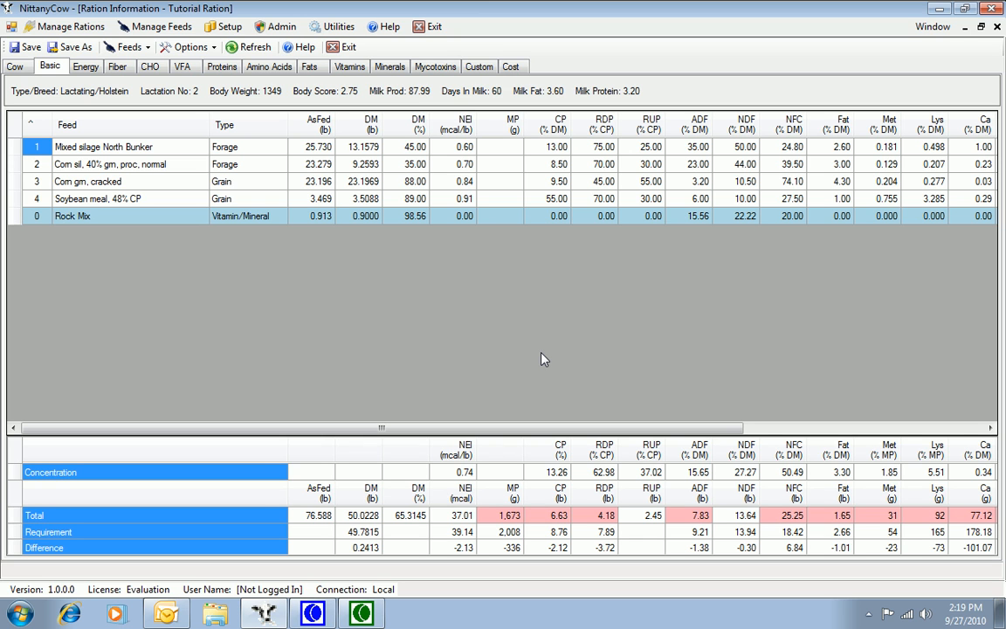
left_click(21, 216)
right_click(21, 217)
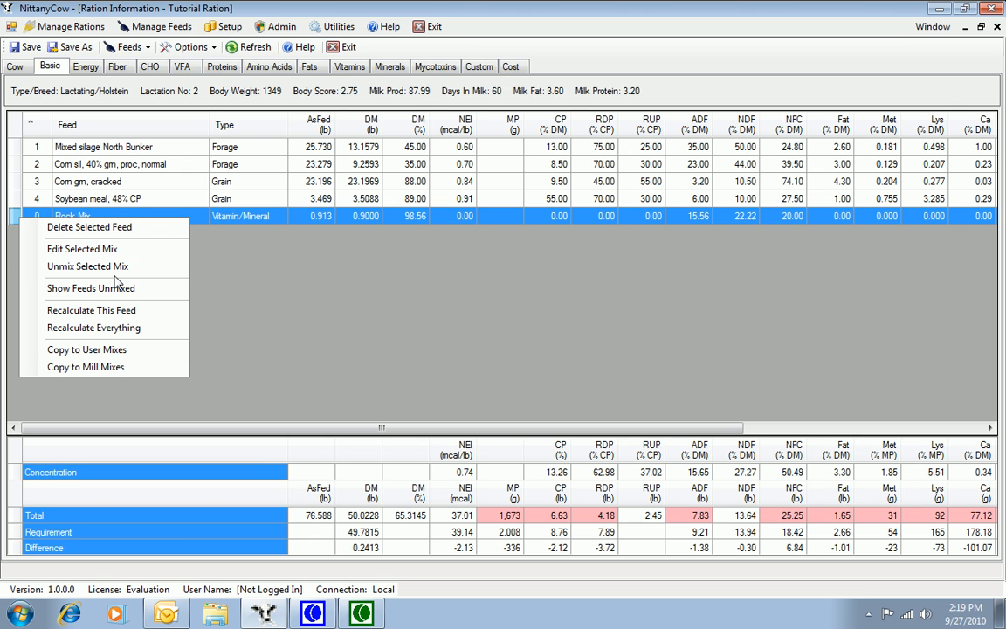
left_click(132, 229)
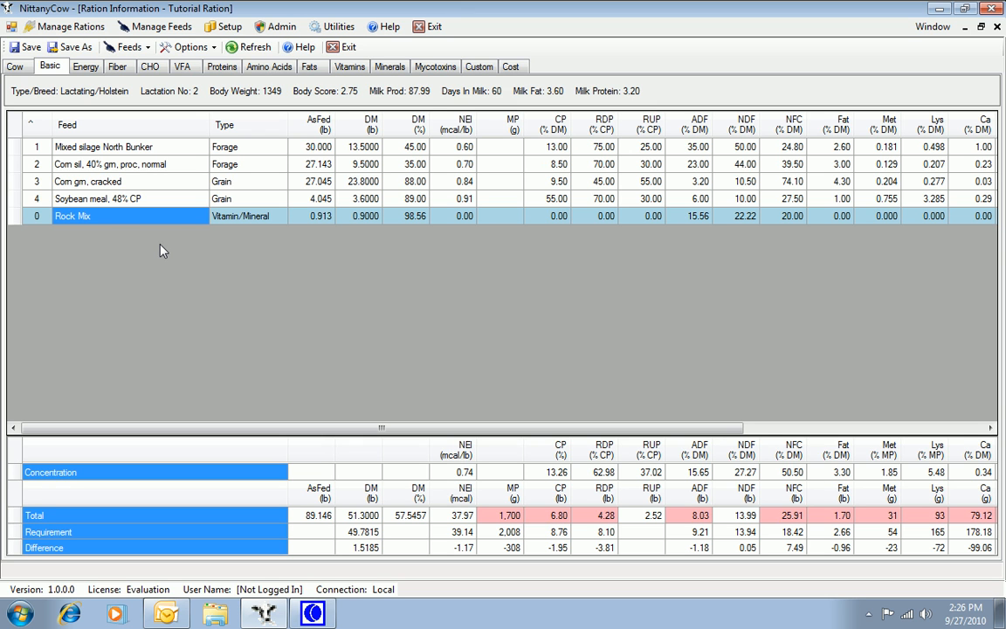
- Copy the feed Mixed silage North Bunker from the ration to the user feeds
left_click(104, 147)
right_click(104, 149)
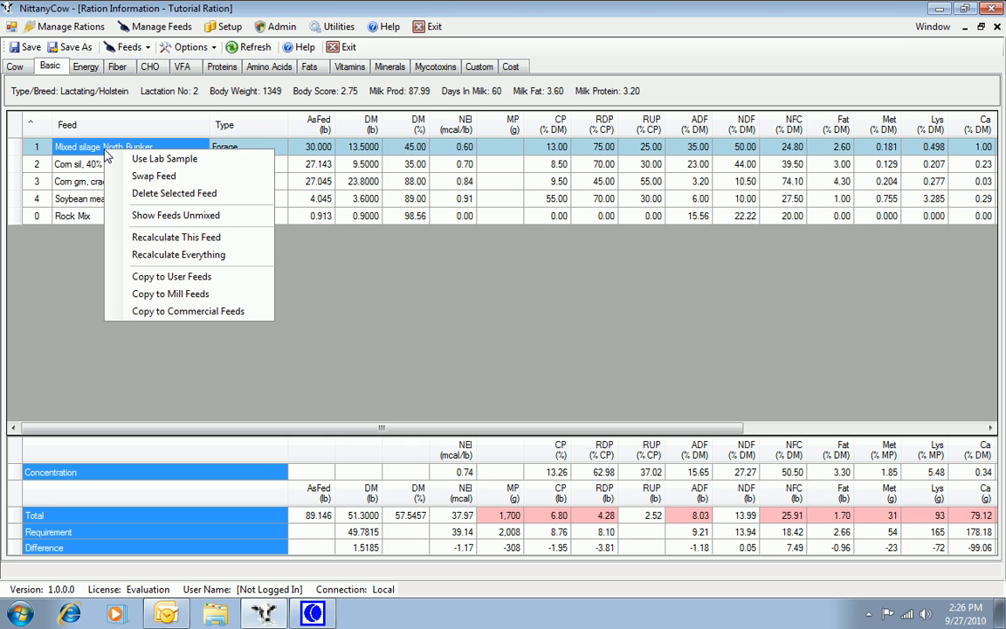
left_click(199, 277)
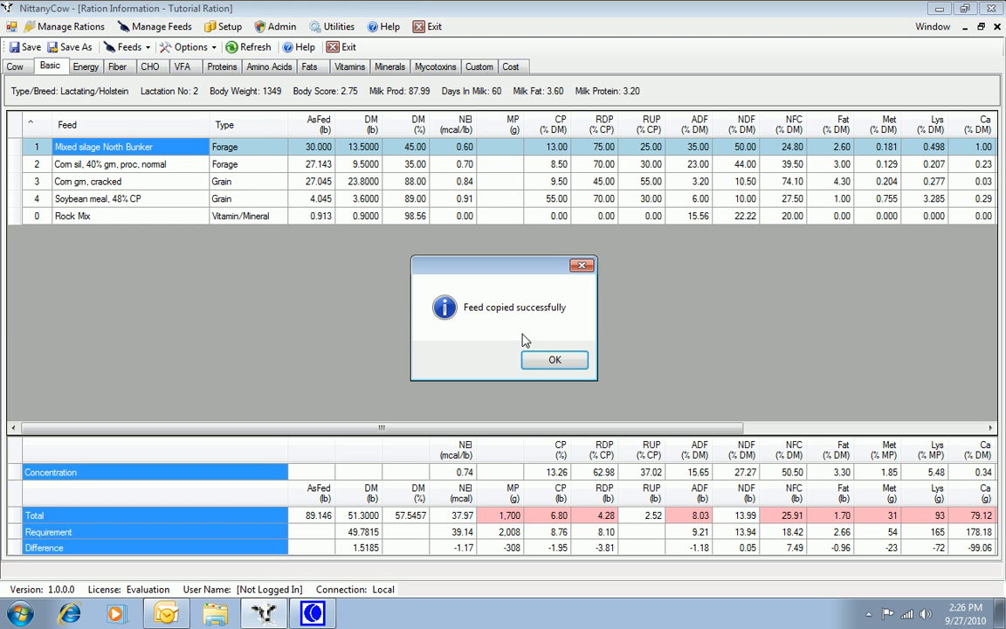
left_click(553, 361)
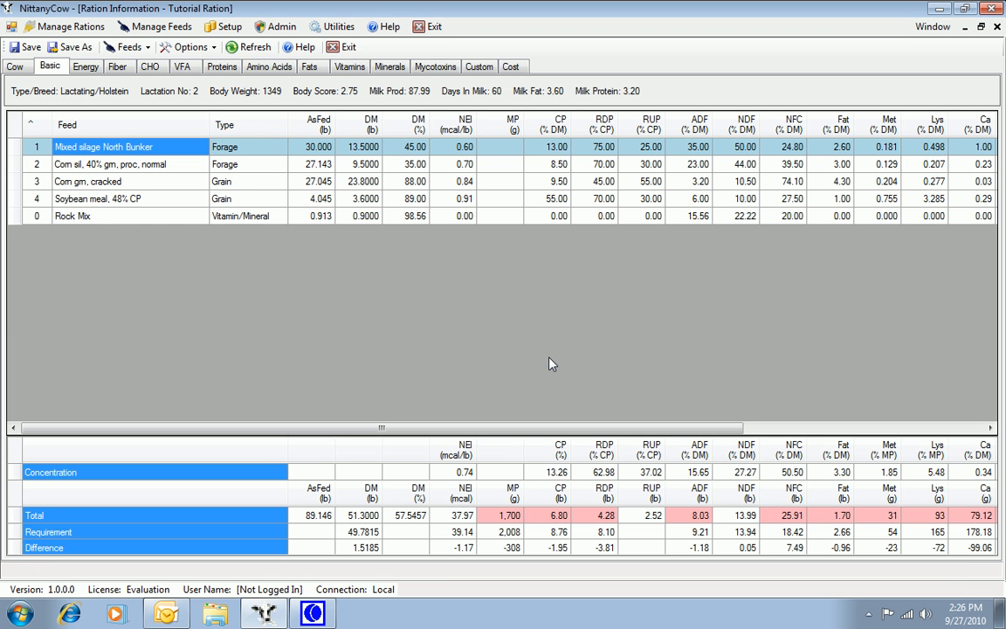
- Copy Rock Mix from the ration to the user mixes
left_click(81, 215)
right_click(81, 215)
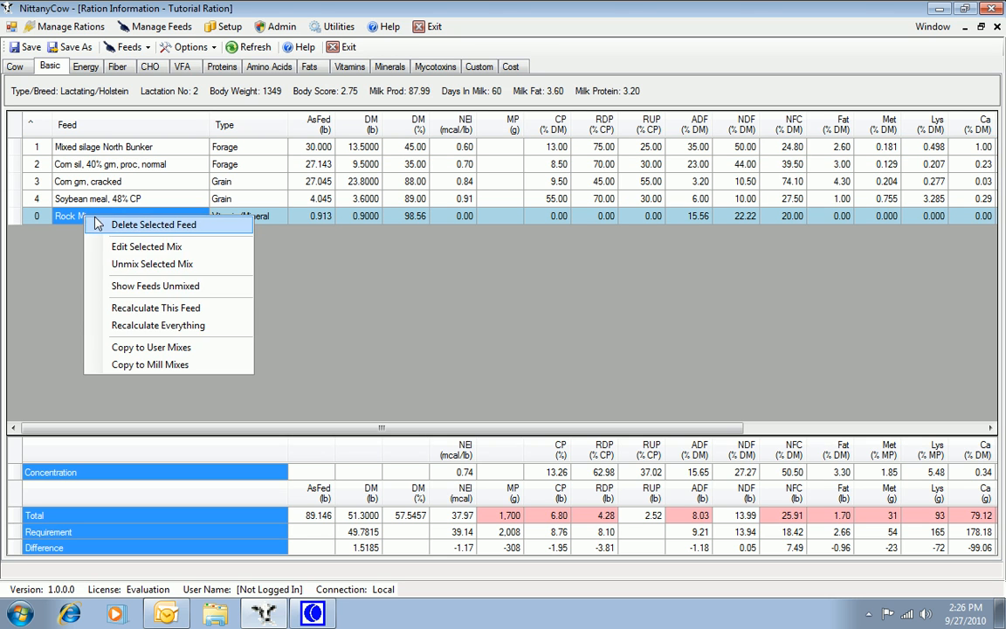
left_click(199, 351)
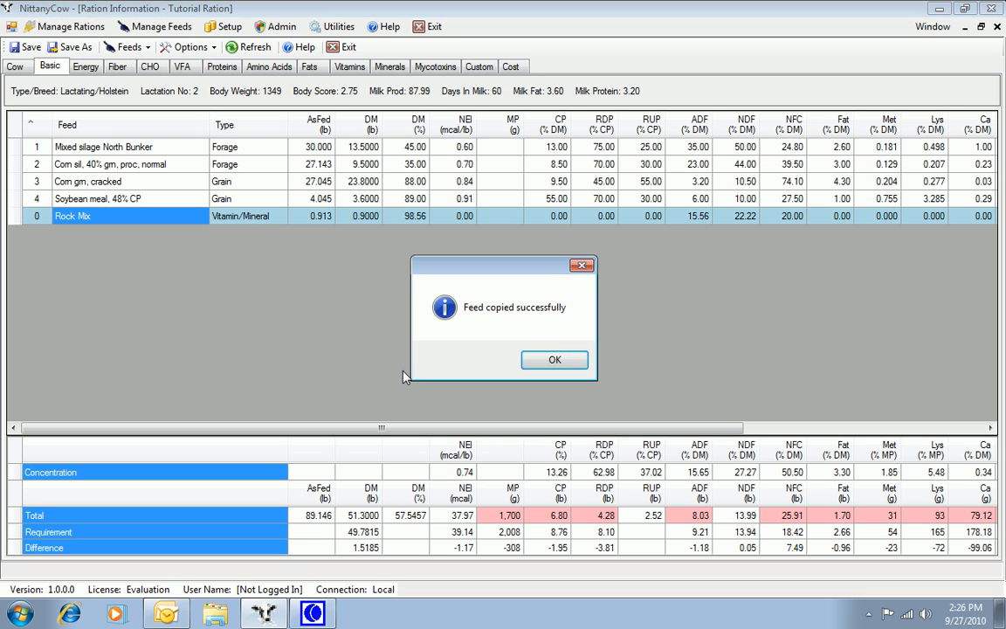
left_click(545, 359)
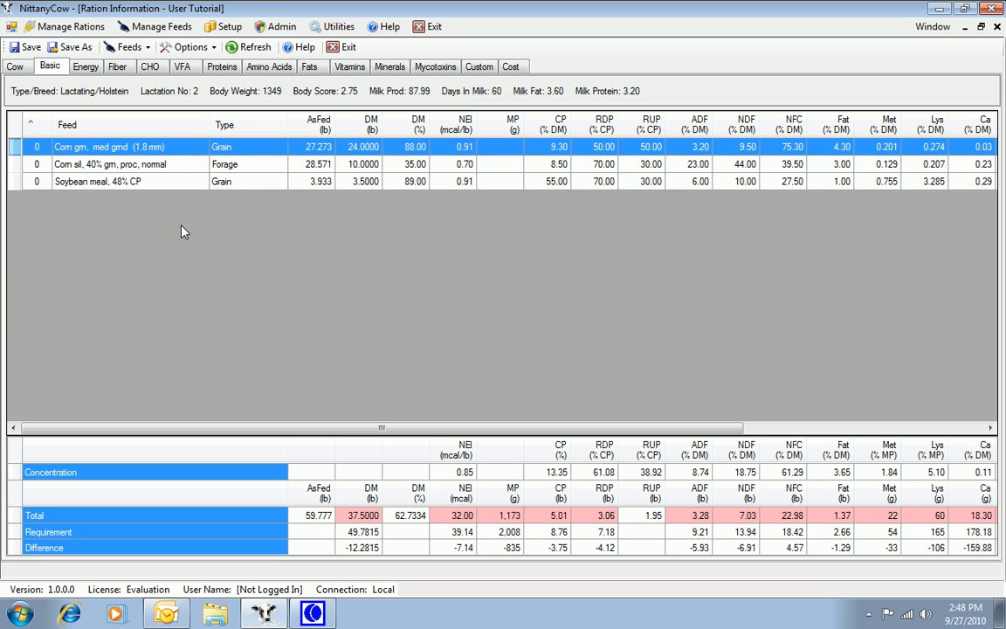
- Add Rock Mix from the user's Vit/Min mixes to the User Tutorial ration and set its dry matter to 0.5 lb
left_click(127, 47)
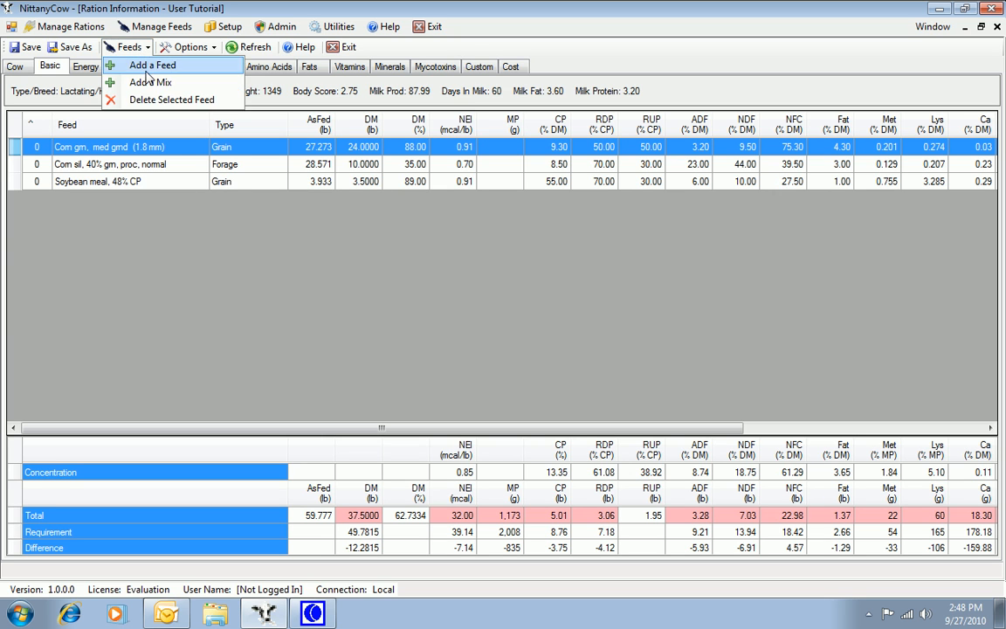
left_click(149, 84)
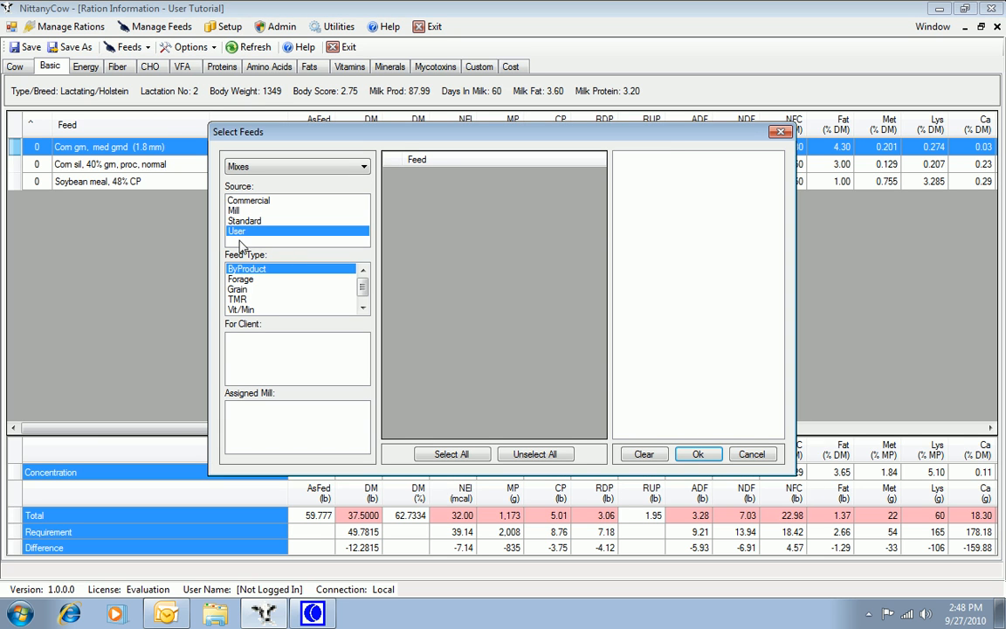
left_click(252, 310)
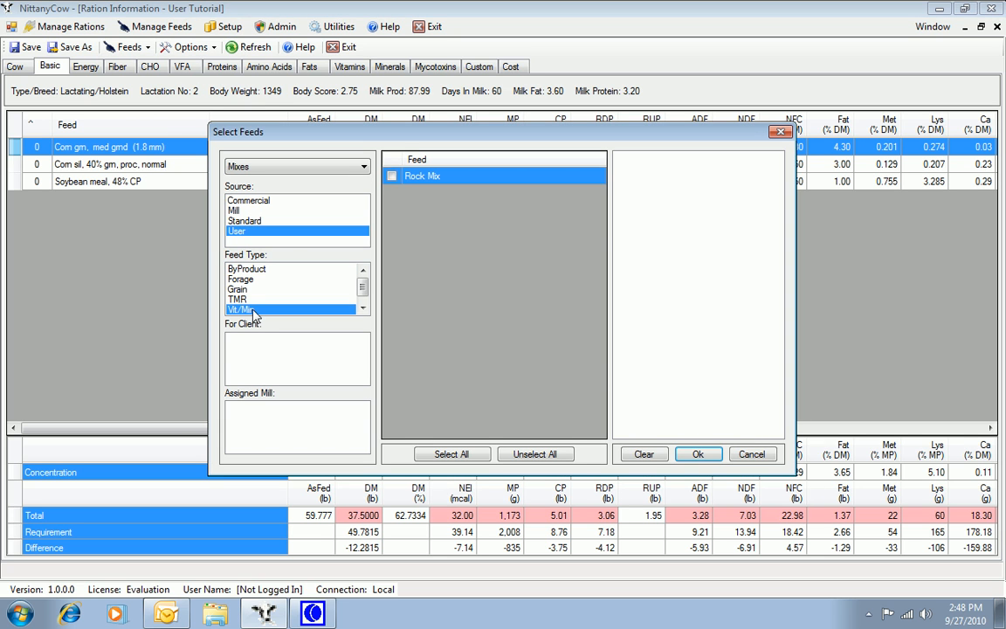
left_click(392, 178)
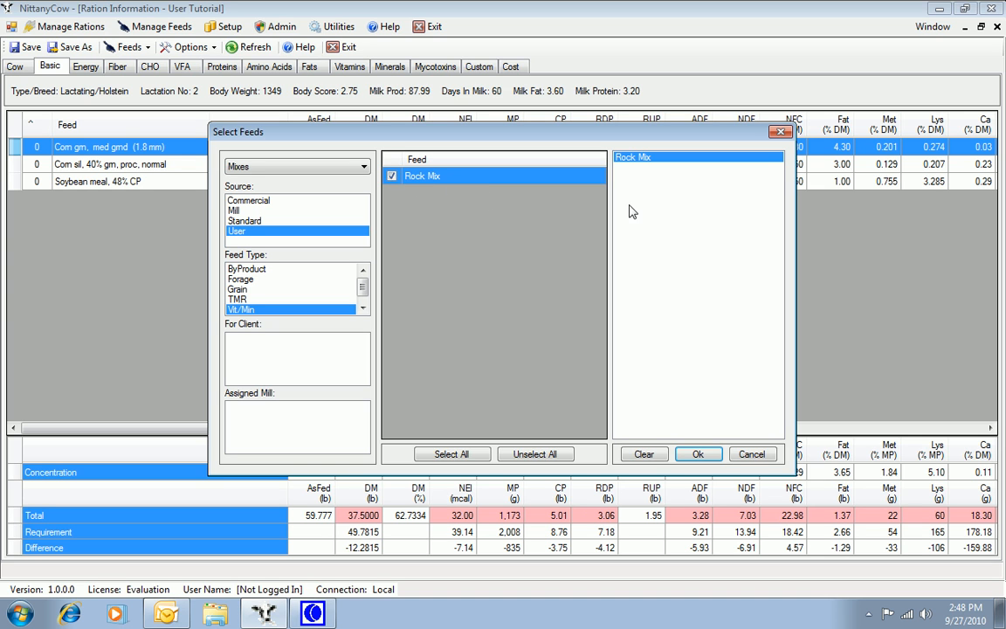
left_click(700, 455)
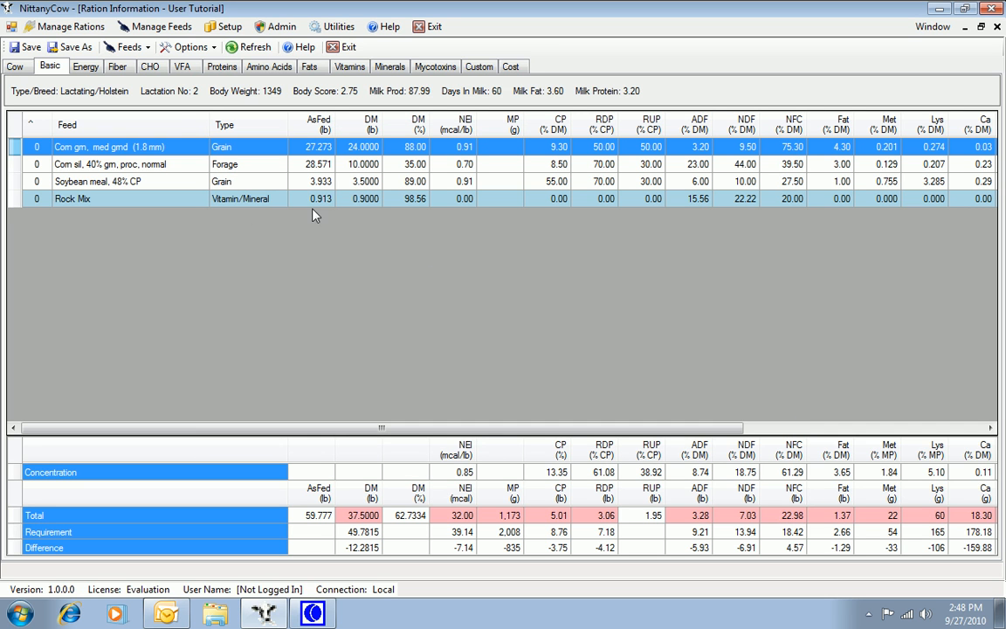
left_click(361, 201)
type(".5")
key("Return")
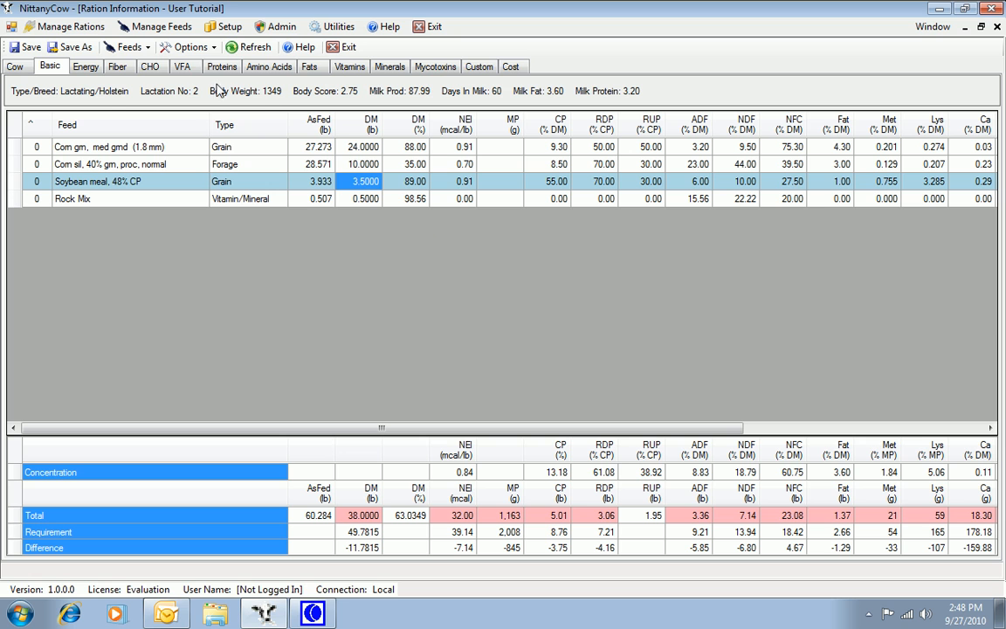
- Add Mixed silage North Bunker from the user's forage feeds to the ration and set its dry matter to 12 lb
left_click(135, 50)
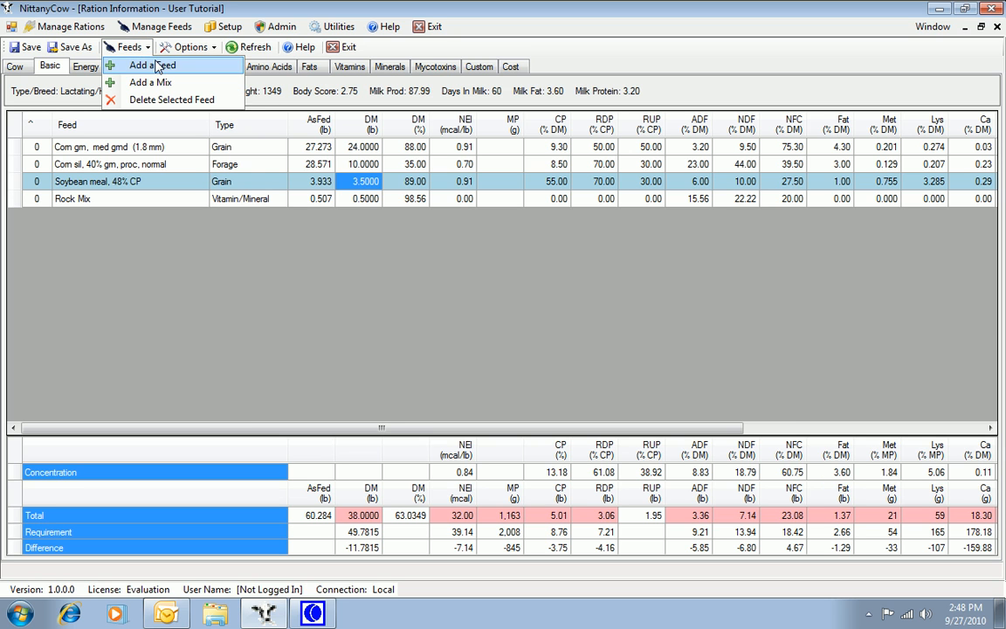
left_click(161, 67)
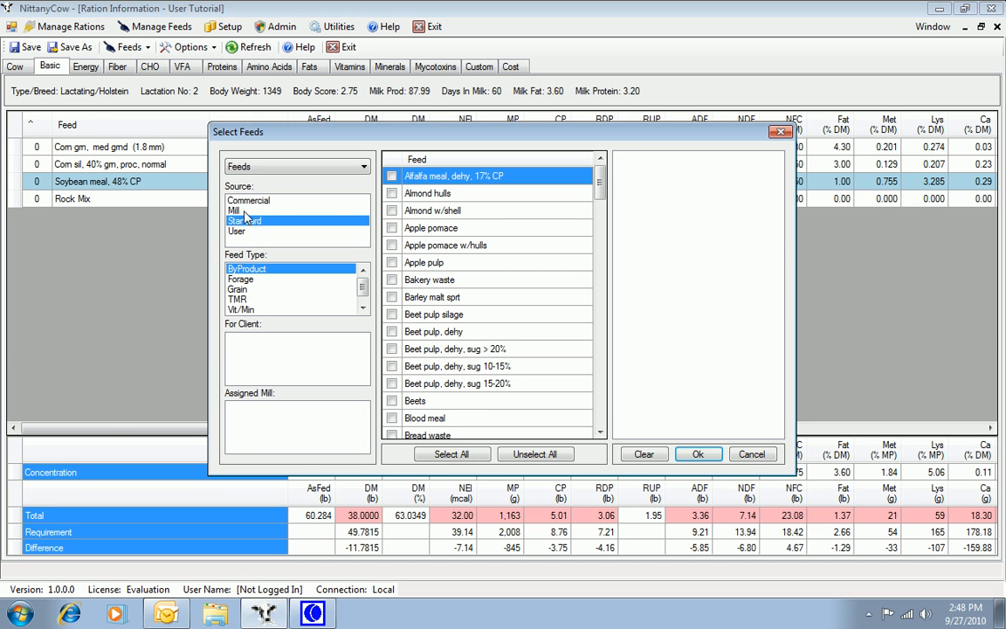
left_click(239, 231)
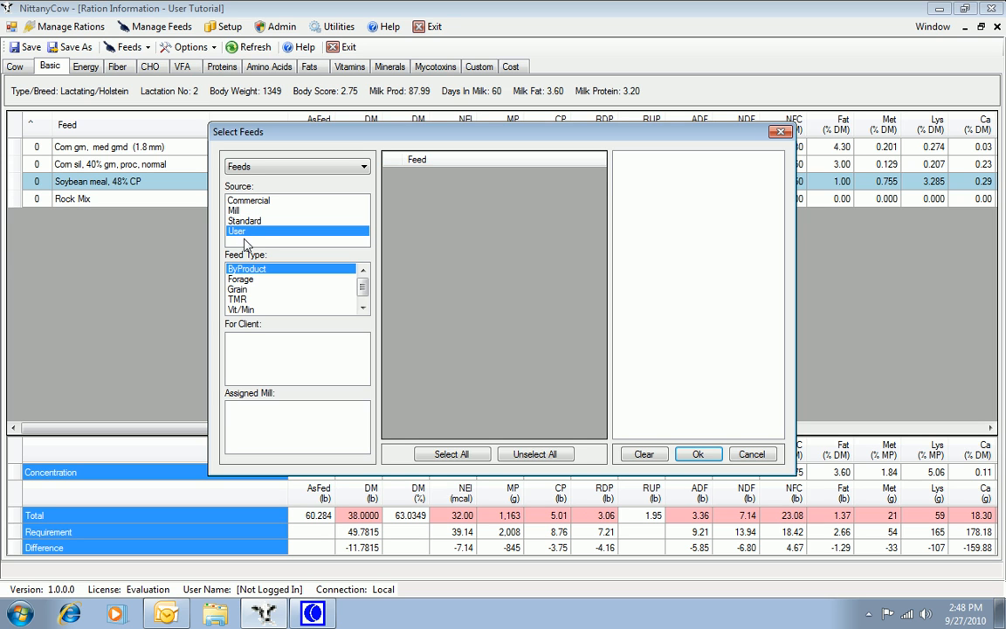
left_click(244, 280)
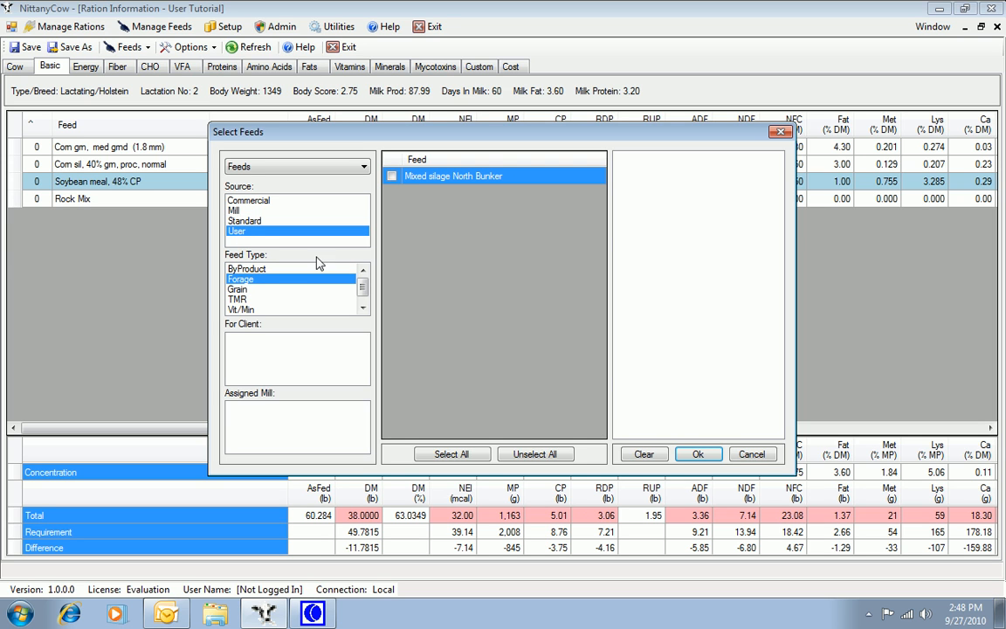
left_click(391, 177)
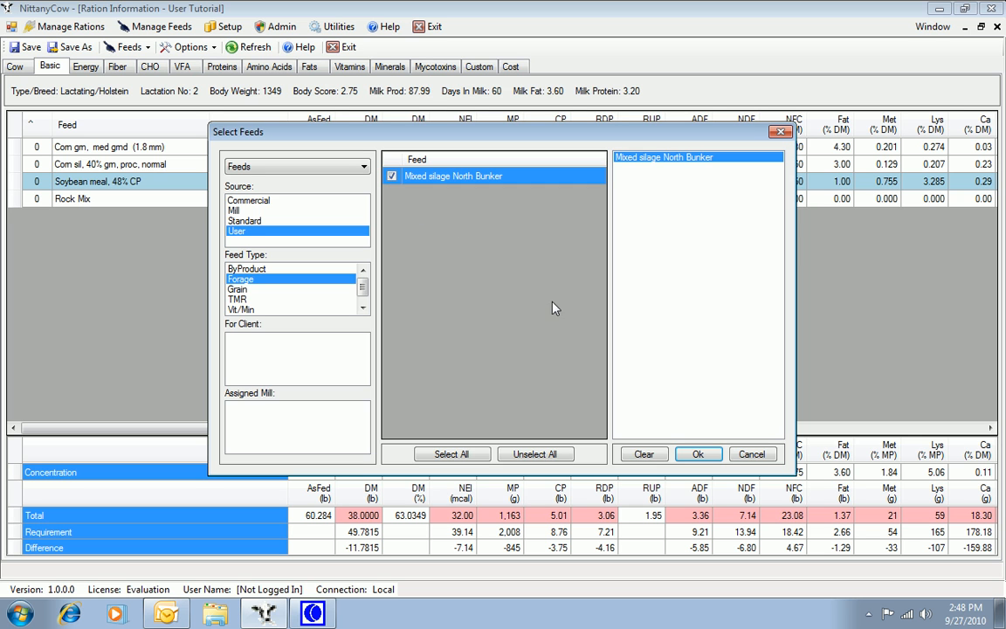
left_click(698, 454)
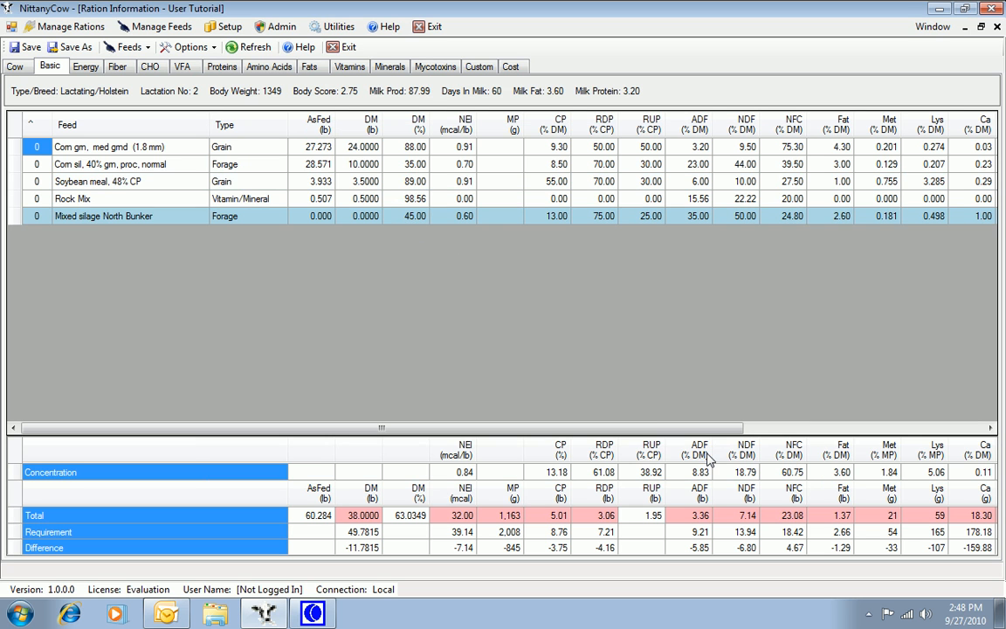
left_click(372, 217)
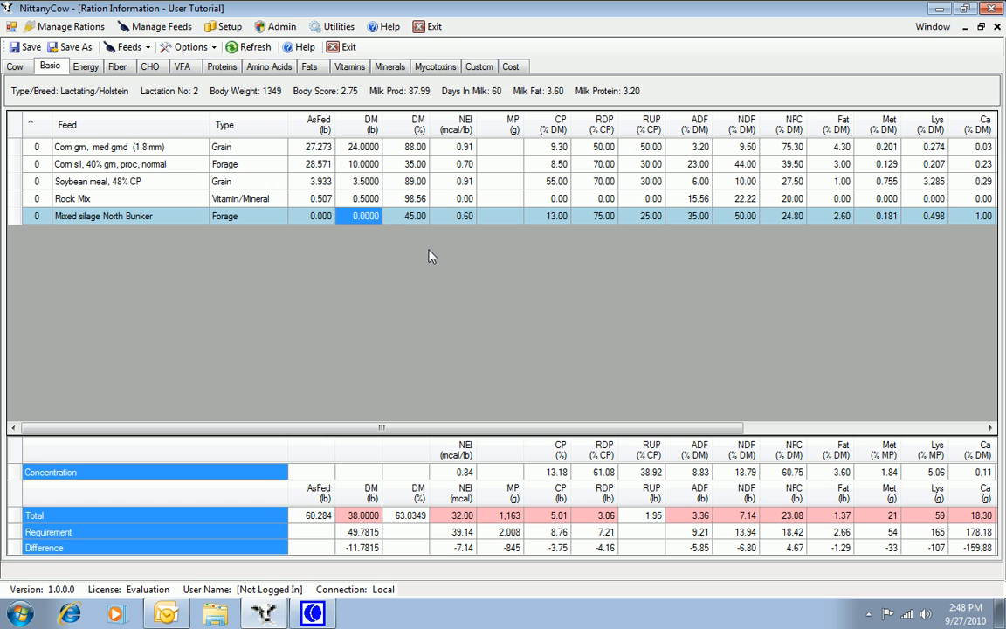
type("12")
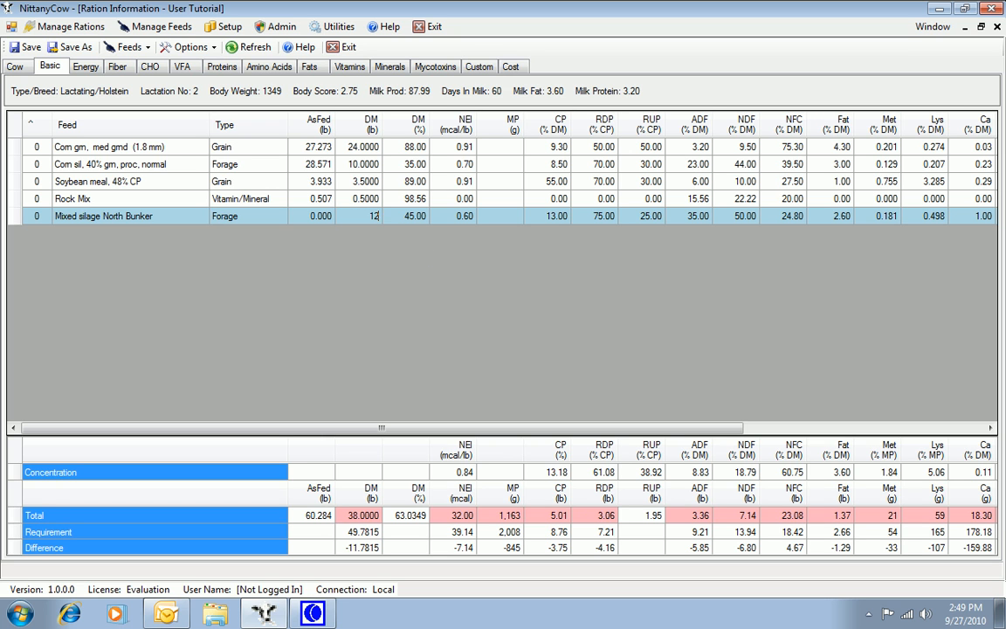
key("Up")
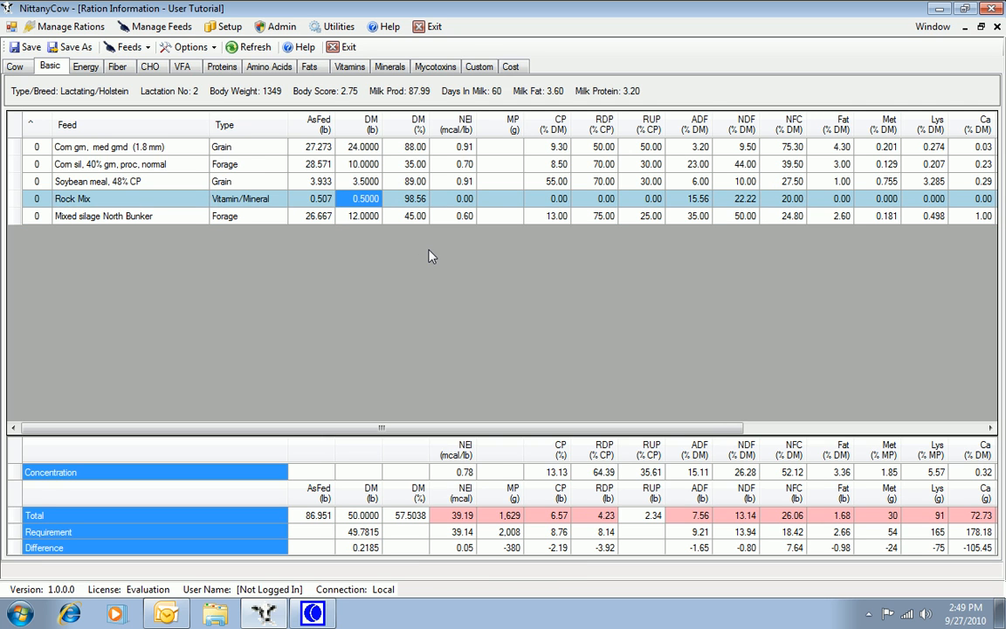